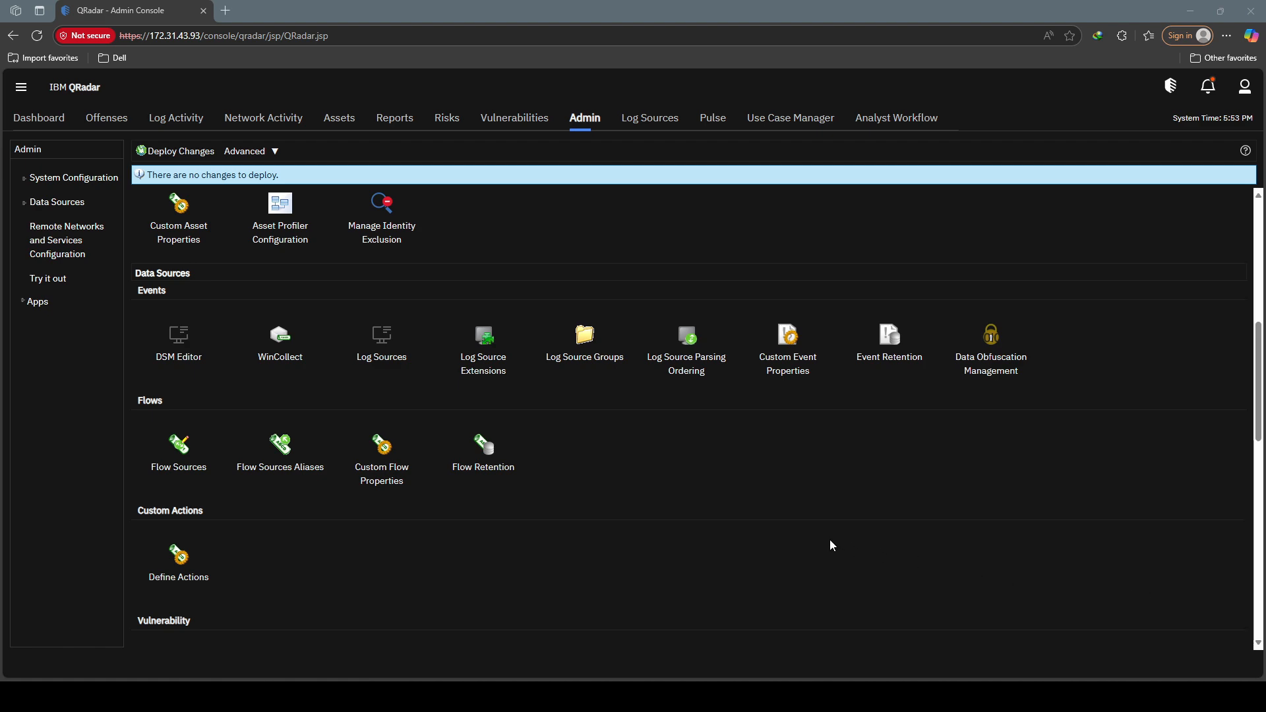
Step: Load the QRadar log source list, then close Log Source Management
{"action": "left_click", "coordinate": [418, 372]}
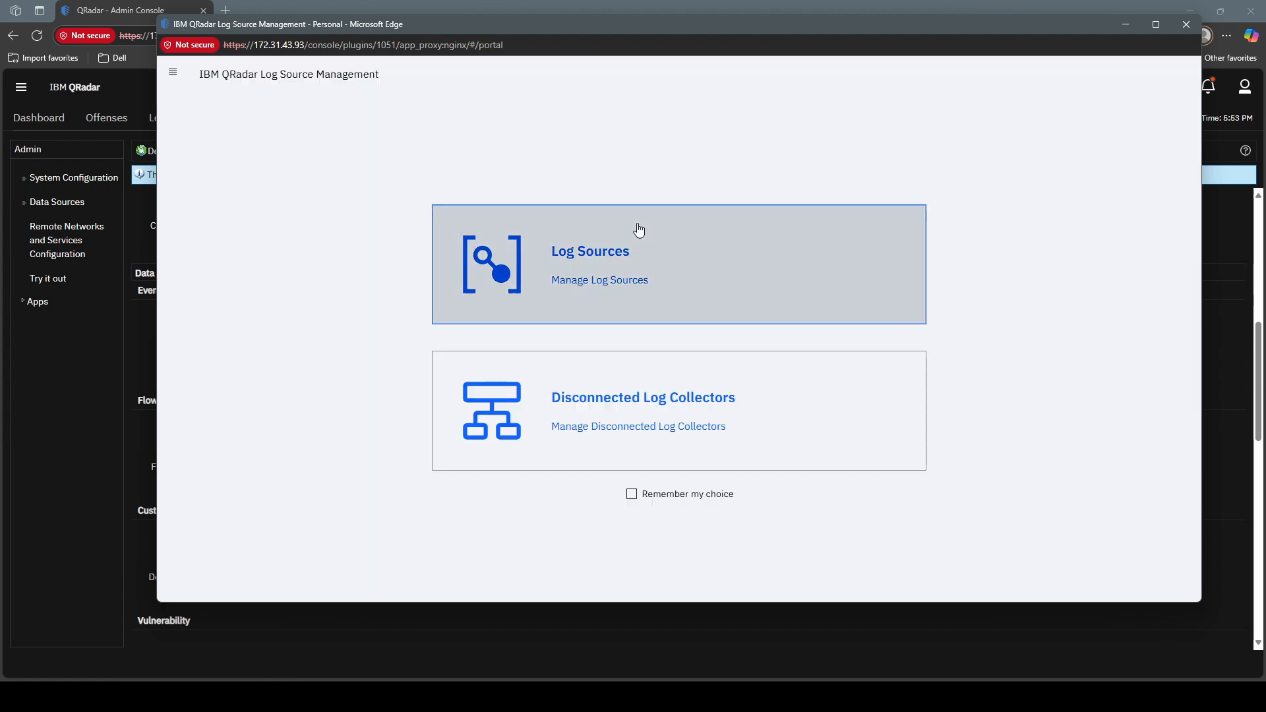
{"action": "left_click", "coordinate": [639, 229]}
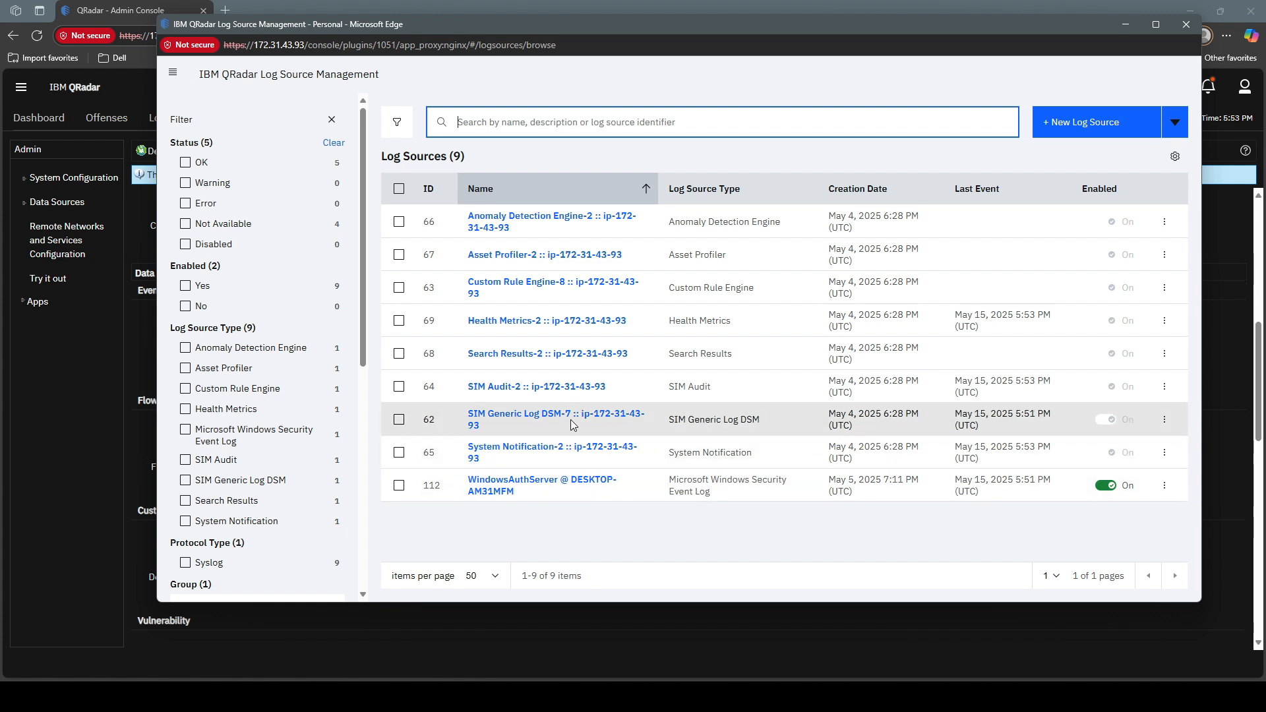
{"action": "left_click", "coordinate": [627, 621]}
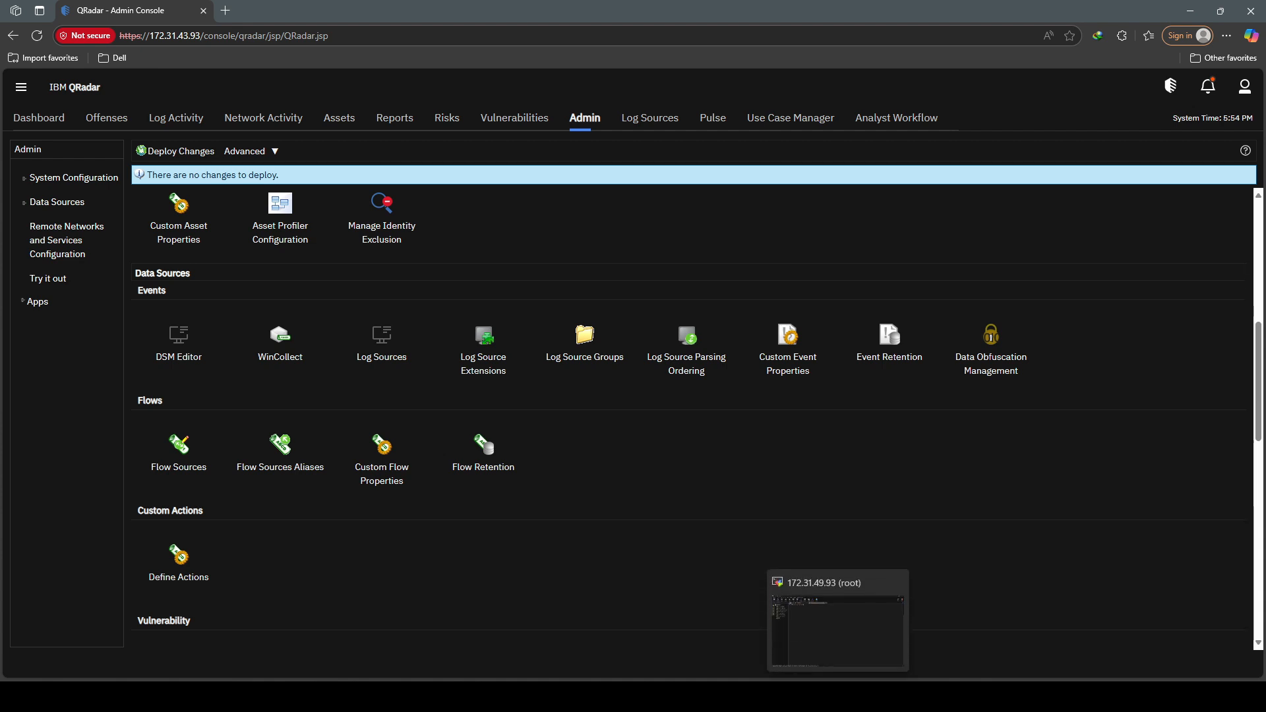
Step: In the MobaXterm root session, run 'ip a' to list the network interfaces
{"action": "left_click", "coordinate": [838, 695]}
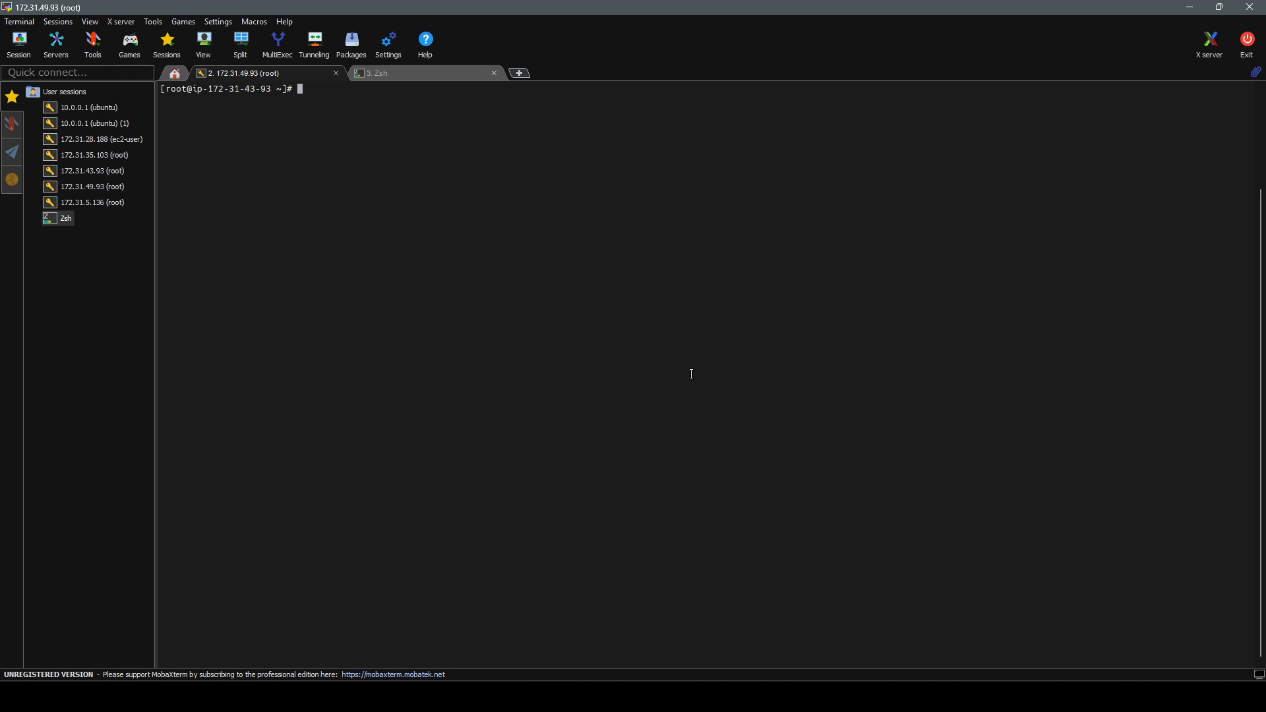
{"action": "type", "text": "tcpdump -i eth"}
{"action": "key", "text": "BackSpace"}
{"action": "key", "text": "BackSpace"}
{"action": "key", "text": "BackSpace"}
{"action": "key", "text": "BackSpace"}
{"action": "key", "text": "BackSpace"}
{"action": "key", "text": "BackSpace"}
{"action": "key", "text": "BackSpace"}
{"action": "key", "text": "BackSpace"}
{"action": "key", "text": "BackSpace"}
{"action": "key", "text": "BackSpace"}
{"action": "key", "text": "BackSpace"}
{"action": "key", "text": "BackSpace"}
{"action": "key", "text": "BackSpace"}
{"action": "key", "text": "BackSpace"}
{"action": "type", "text": "ip a"}
{"action": "key", "text": "Return"}
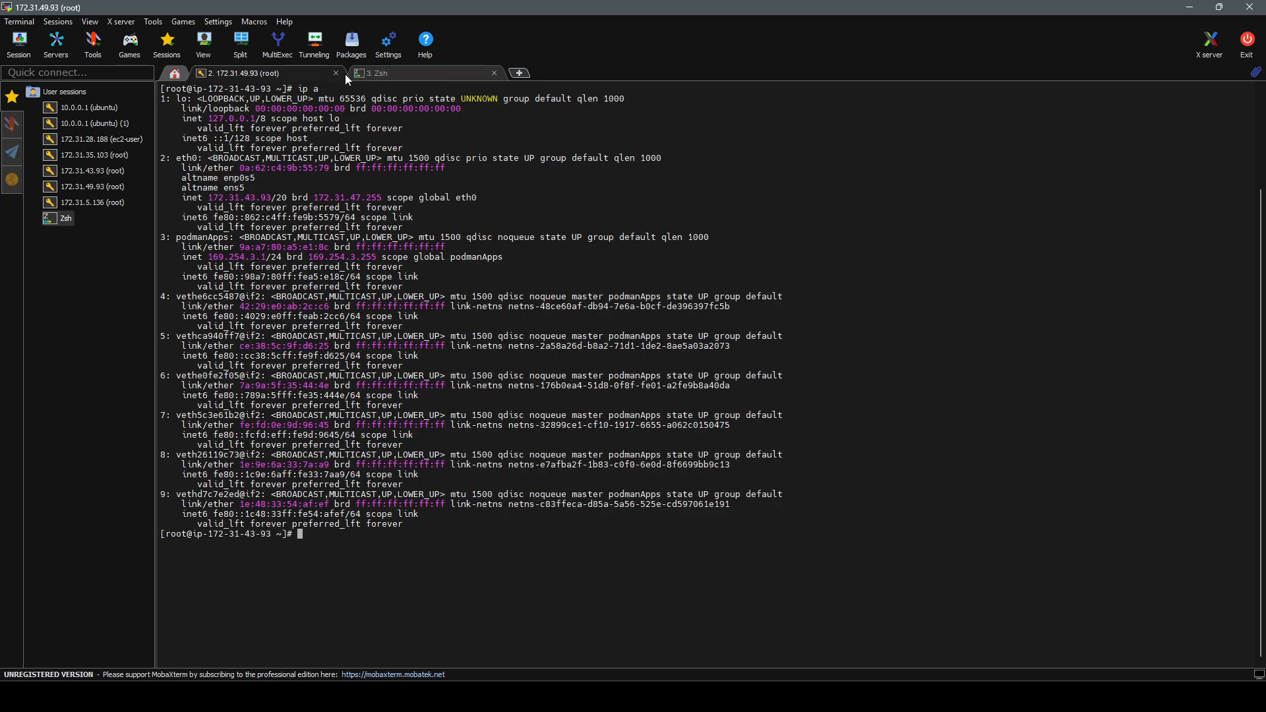
Step: Confirm eth0 holds 172.31.43.93/20, then clear the terminal
{"action": "double_click", "coordinate": [231, 198]}
{"action": "left_click", "coordinate": [231, 199]}
{"action": "left_click_drag", "start_coordinate": [176, 157], "coordinate": [197, 158]}
{"action": "left_click", "coordinate": [225, 220]}
{"action": "key", "text": "Up"}
{"action": "key", "text": "Up"}
{"action": "key", "text": "Down"}
{"action": "key", "text": "Down"}
{"action": "type", "text": "clear"}
{"action": "key", "text": "Return"}
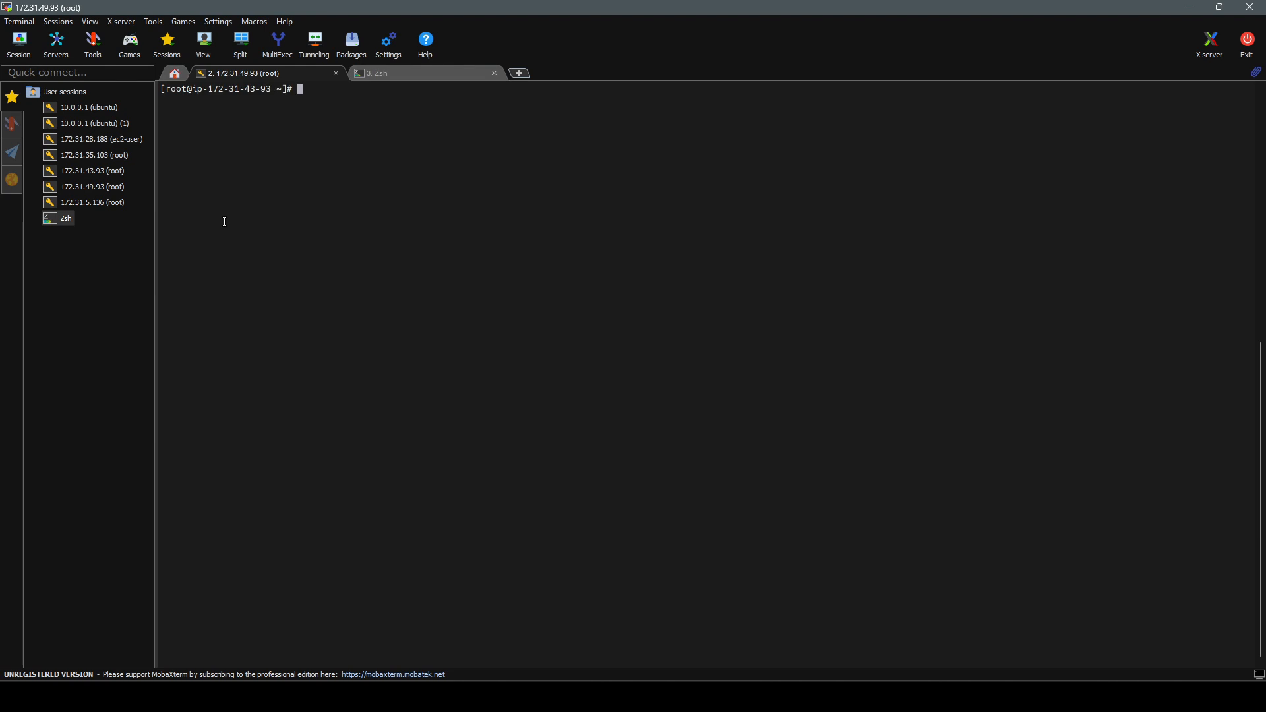
Step: Capture port 514 traffic on eth0 from 10.0.0.1 only, stopping when nothing arrives
{"action": "type", "text": "tcpdump -i eth0 -nn"}
{"action": "type", "text": "v src 10.0.0.1 and port"}
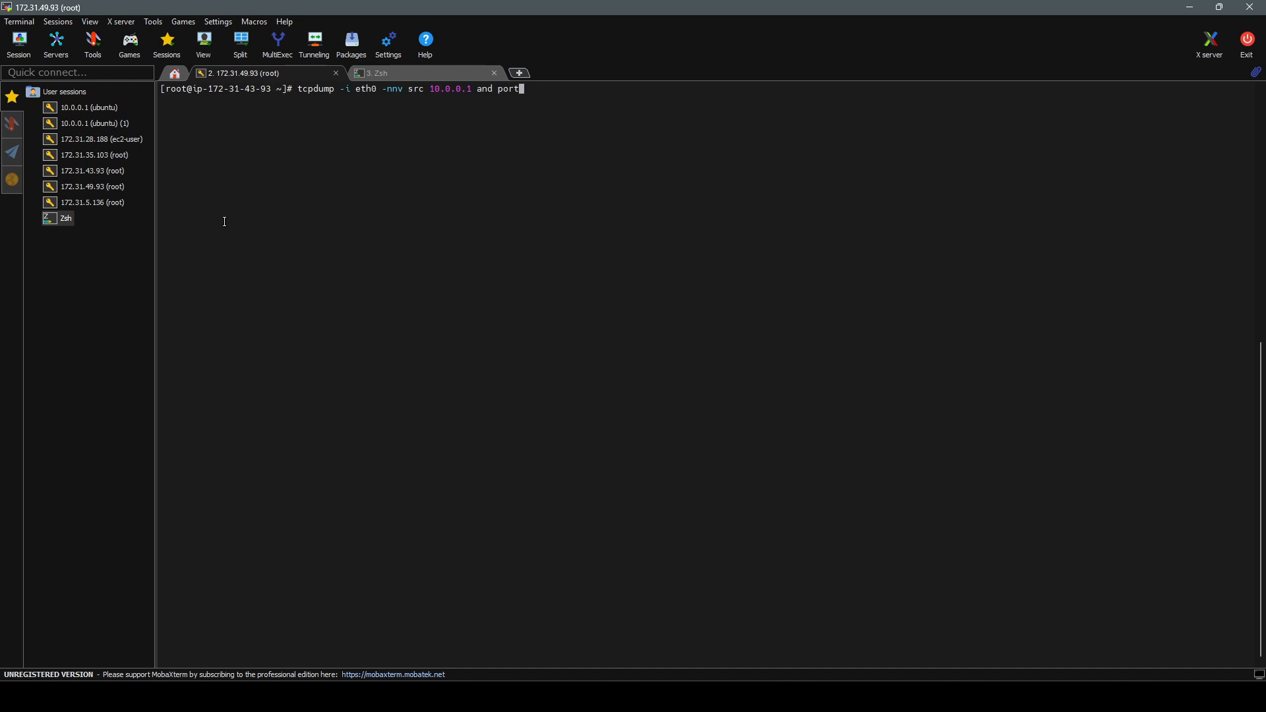
{"action": "type", "text": " 514"}
{"action": "key", "text": "Return"}
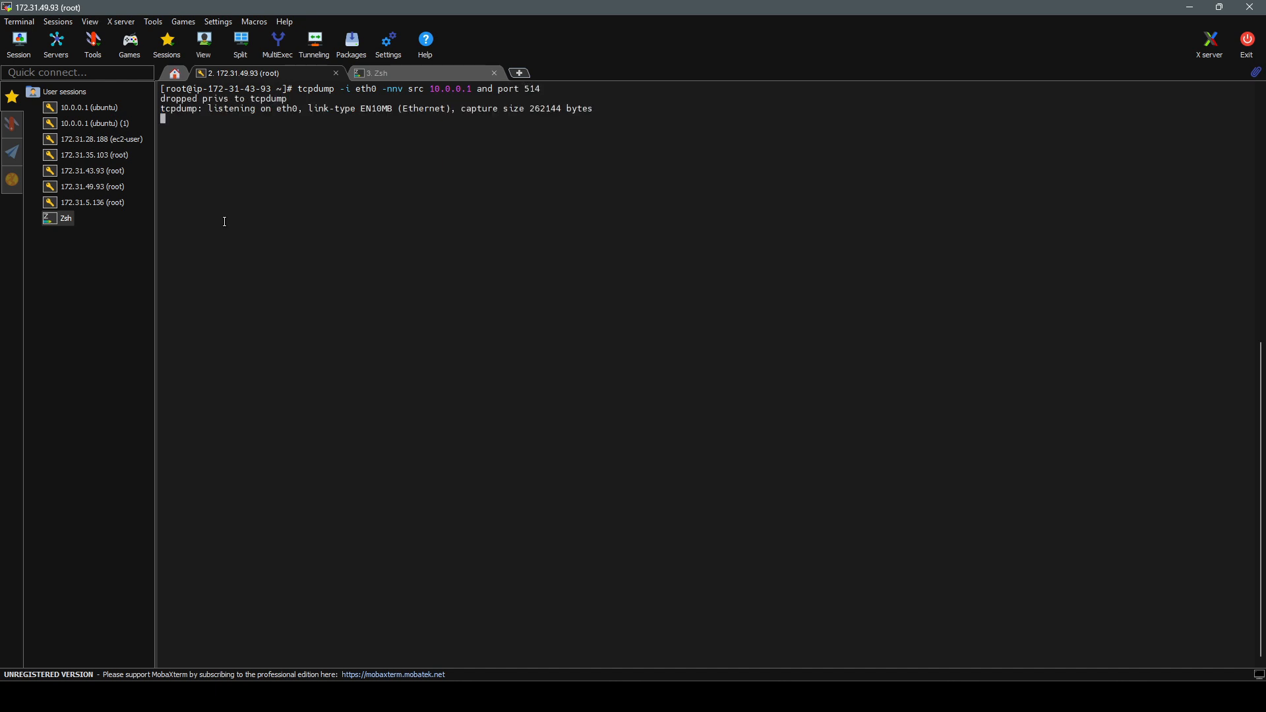
{"action": "key", "text": "ctrl+c"}
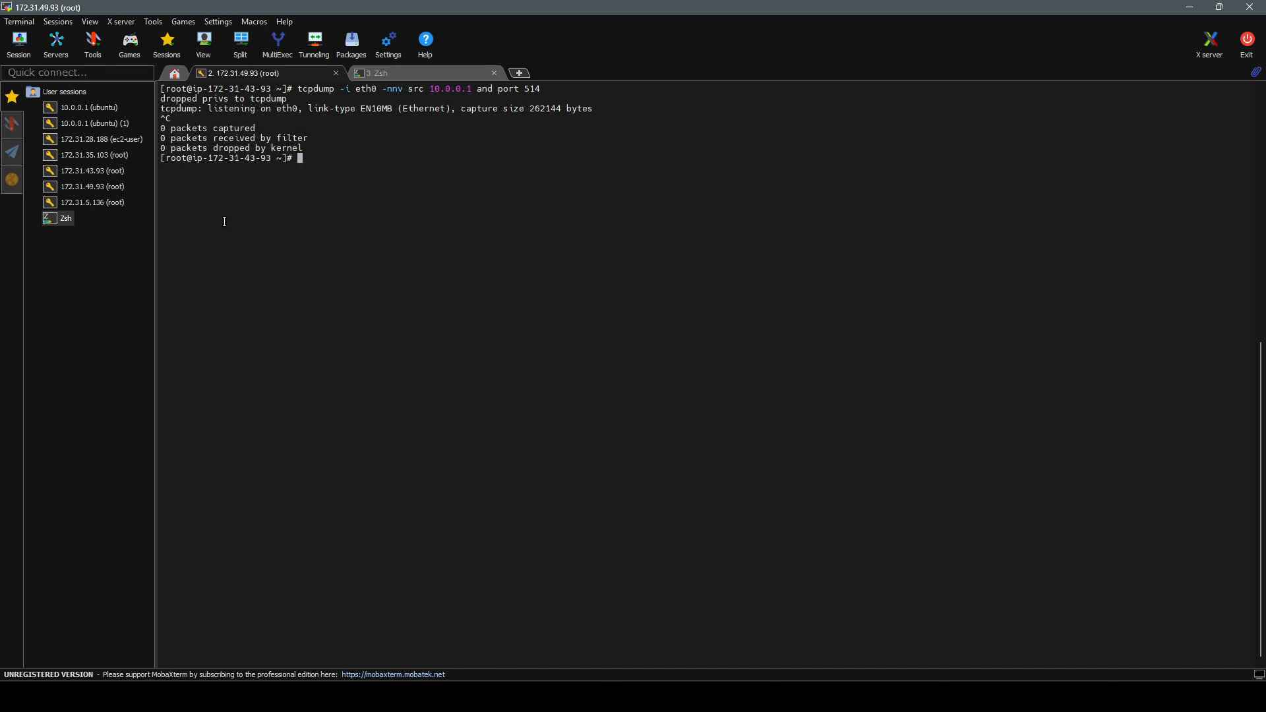
Step: Rerun the port 514 capture on eth0 with the 10.0.0.1 source filter removed
{"action": "key", "text": "Up"}
{"action": "key", "text": "Left"}
{"action": "key", "text": "Left"}
{"action": "key", "text": "Left"}
{"action": "key", "text": "Left"}
{"action": "key", "text": "Left"}
{"action": "key", "text": "Left"}
{"action": "key", "text": "Left"}
{"action": "key", "text": "Left"}
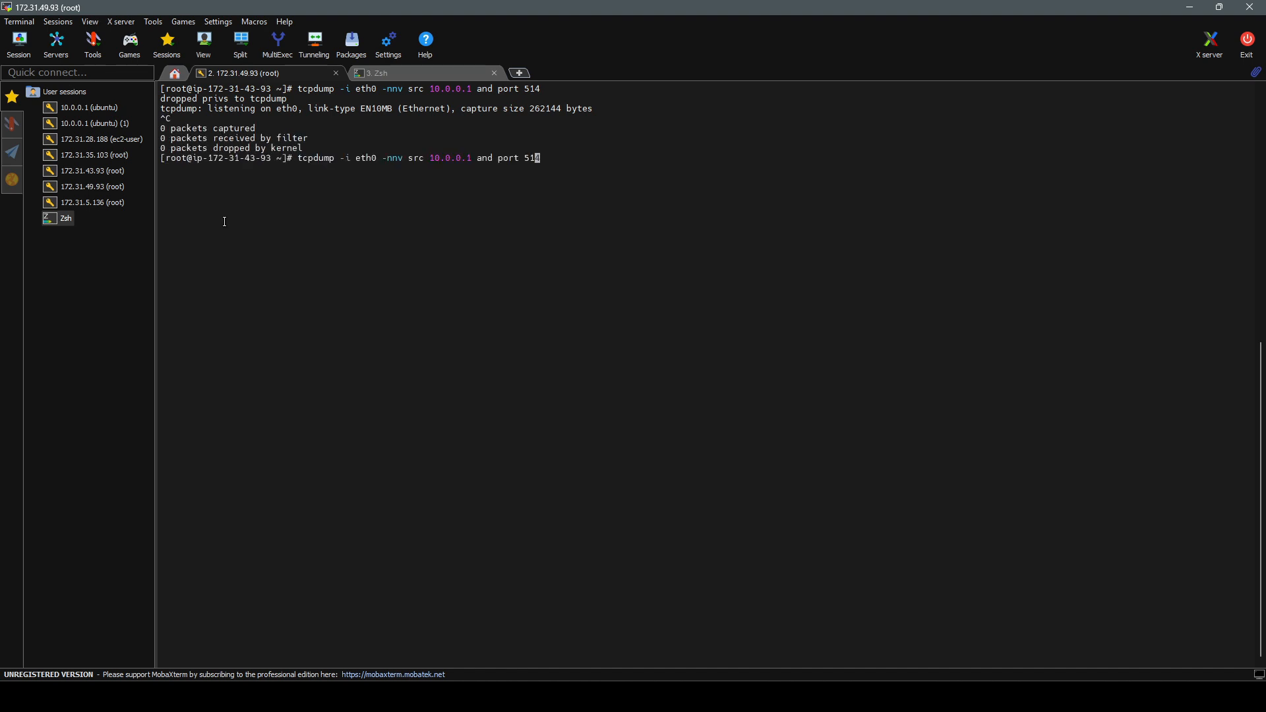
{"action": "key", "text": "Left"}
{"action": "key", "text": "Left"}
{"action": "key", "text": "Left"}
{"action": "key", "text": "Left"}
{"action": "key", "text": "Right"}
{"action": "key", "text": "Right"}
{"action": "key", "text": "Delete"}
{"action": "key", "text": "Delete"}
{"action": "key", "text": "Delete"}
{"action": "key", "text": "BackSpace"}
{"action": "key", "text": "BackSpace"}
{"action": "key", "text": "BackSpace"}
{"action": "key", "text": "BackSpace"}
{"action": "key", "text": "BackSpace"}
{"action": "key", "text": "BackSpace"}
{"action": "key", "text": "BackSpace"}
{"action": "key", "text": "BackSpace"}
{"action": "key", "text": "BackSpace"}
{"action": "key", "text": "BackSpace"}
{"action": "key", "text": "BackSpace"}
{"action": "key", "text": "BackSpace"}
{"action": "key", "text": "BackSpace"}
{"action": "key", "text": "BackSpace"}
{"action": "key", "text": "Return"}
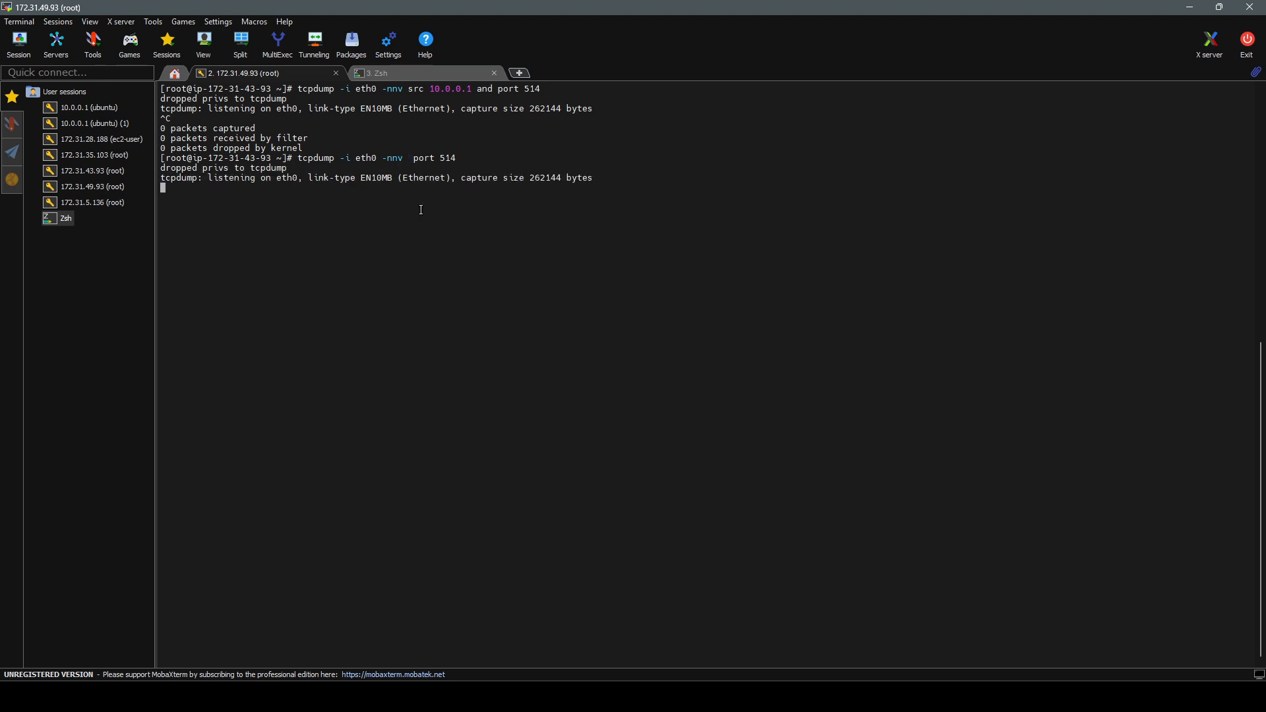
Step: Stop the capture showing 5 SyslogTest packets from 172.31.43.200, rerun 'ip a', recall tcpdump
{"action": "key", "text": "alt+Tab"}
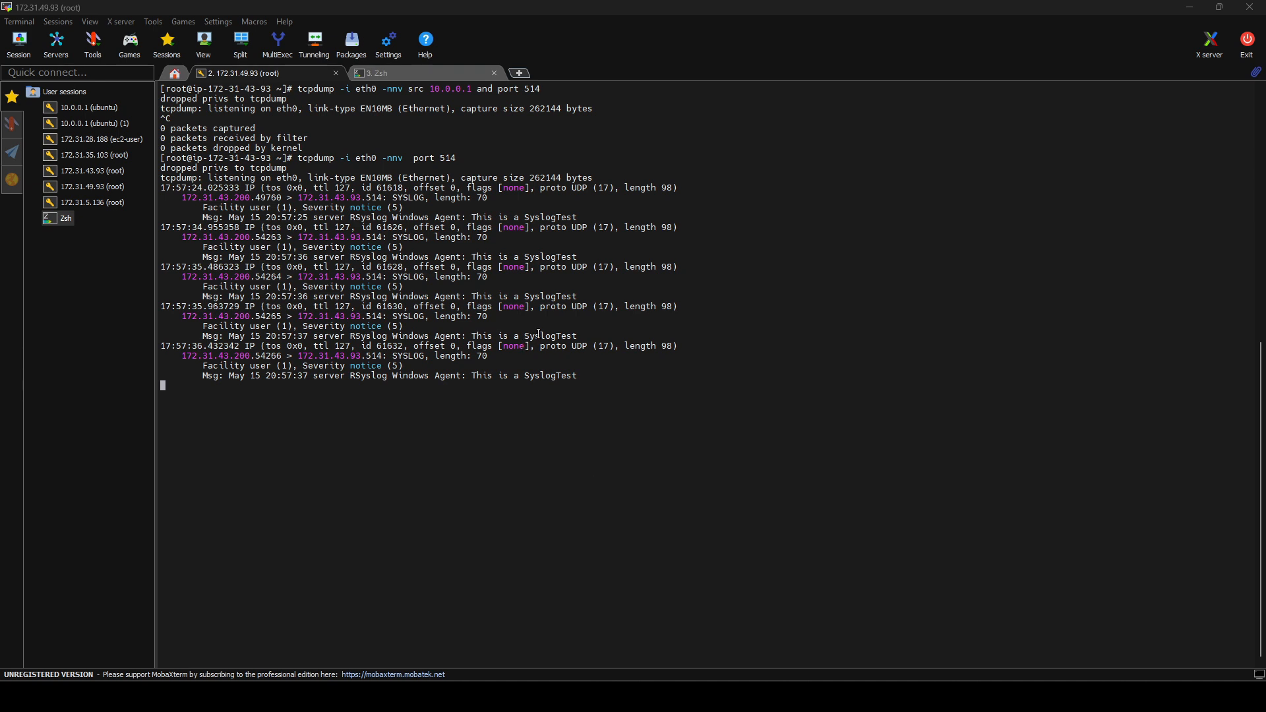
{"action": "left_click", "coordinate": [499, 395]}
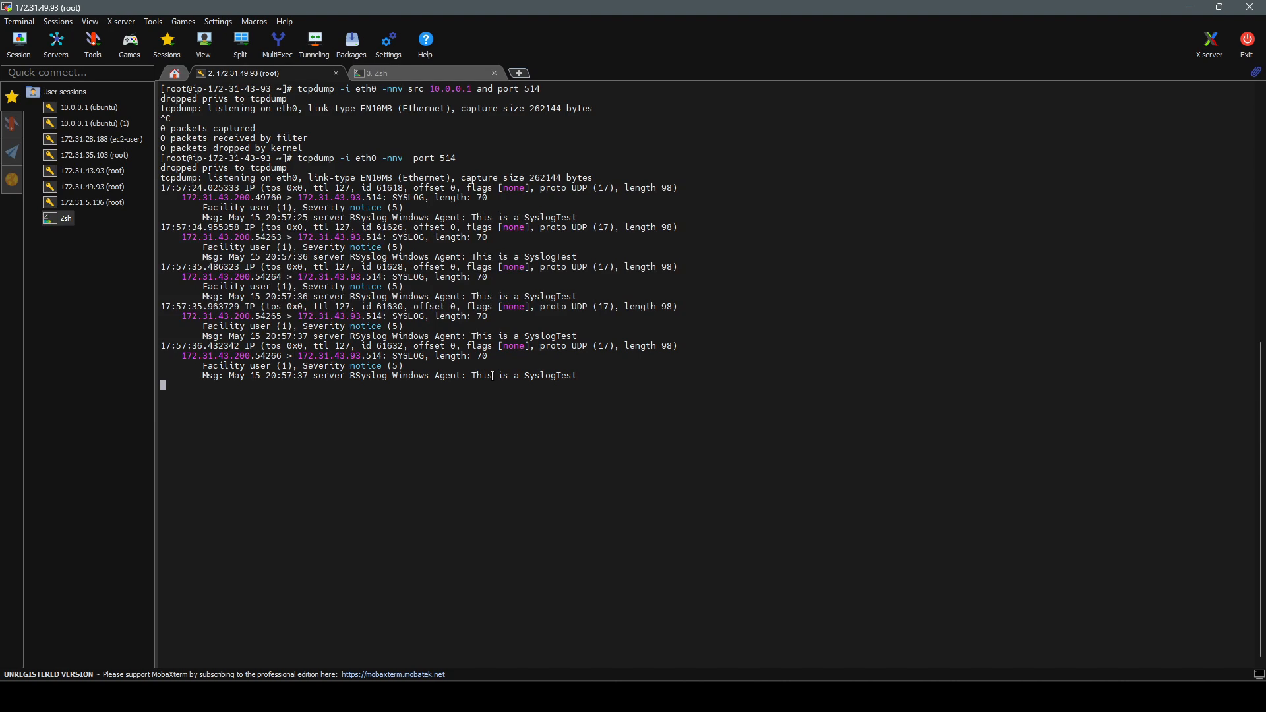
{"action": "key", "text": "ctrl+c"}
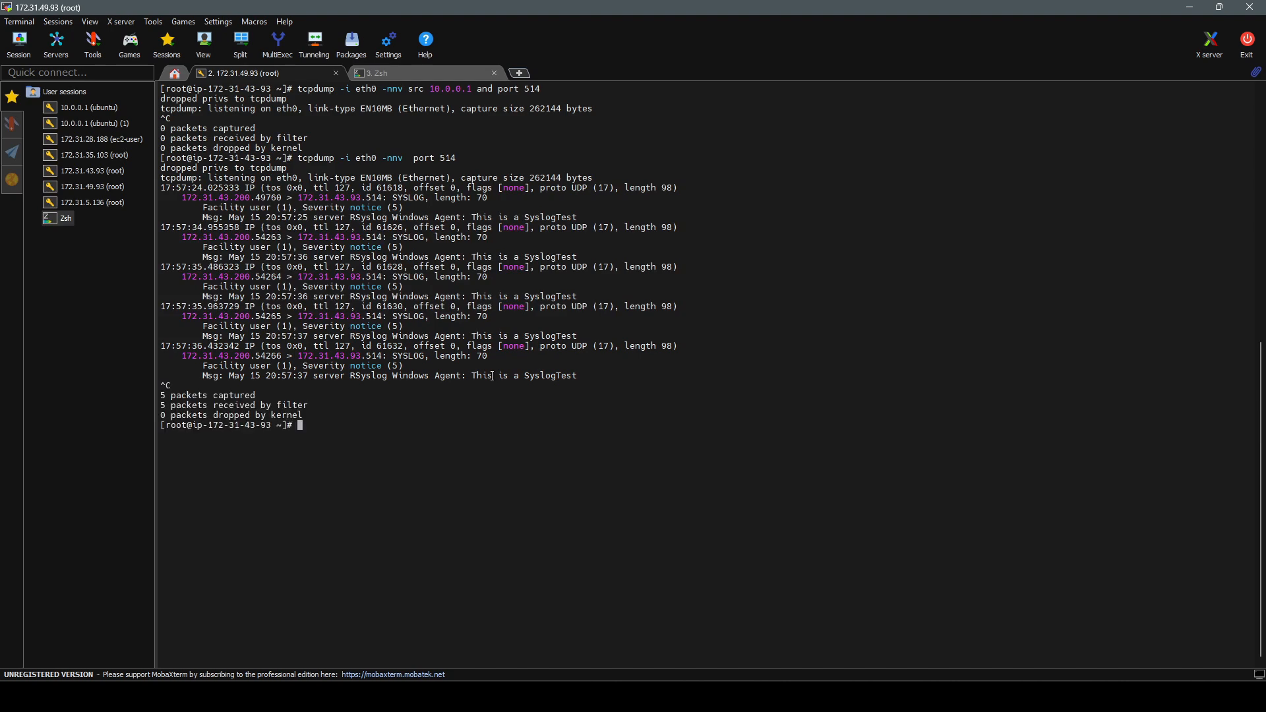
{"action": "type", "text": "ip a"}
{"action": "key", "text": "Return"}
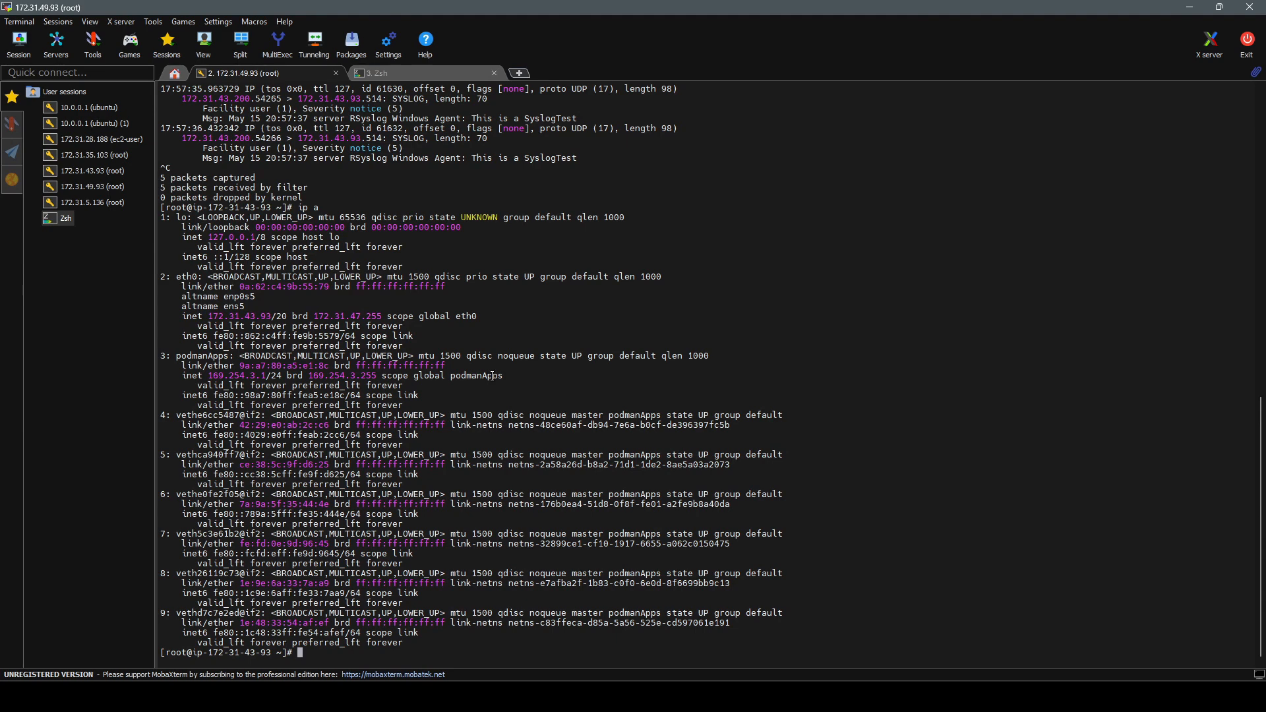
{"action": "key", "text": "Up"}
{"action": "key", "text": "Up"}
Step: Sort log sources by Last Event, newest first, and open SIM Generic Log DSM-7's events
{"action": "left_click", "coordinate": [637, 589]}
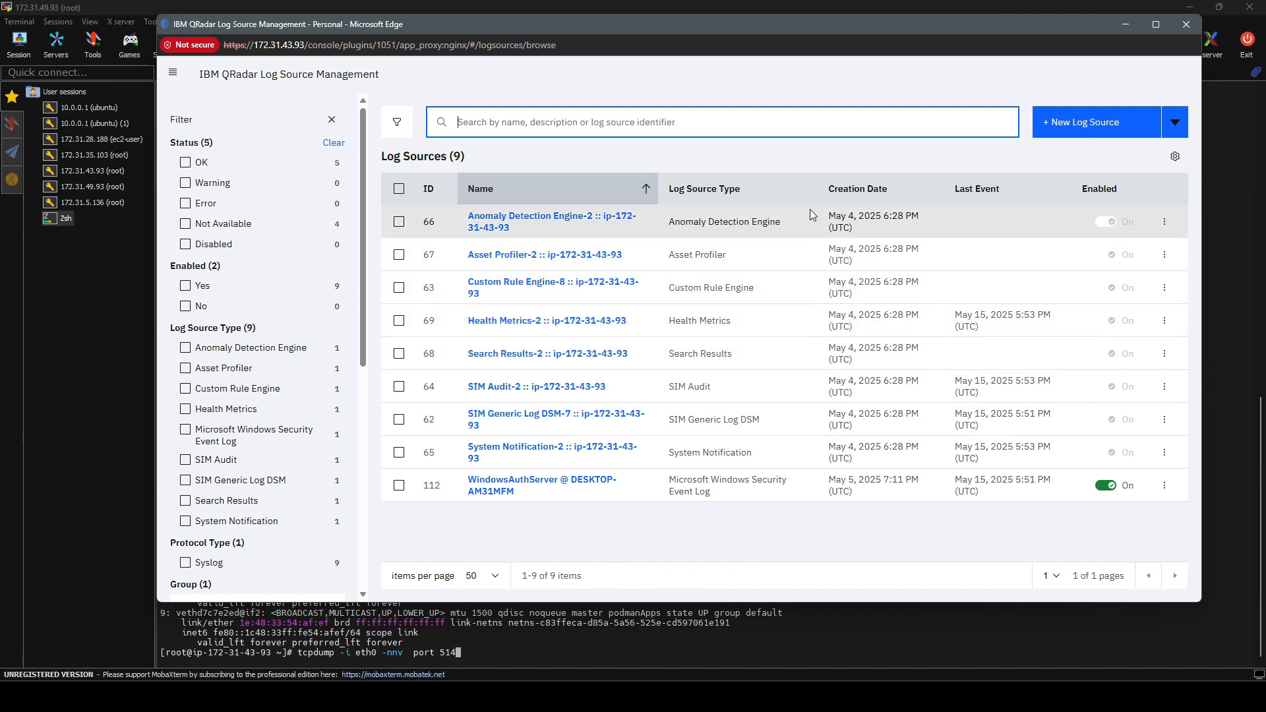
{"action": "left_click", "coordinate": [983, 192]}
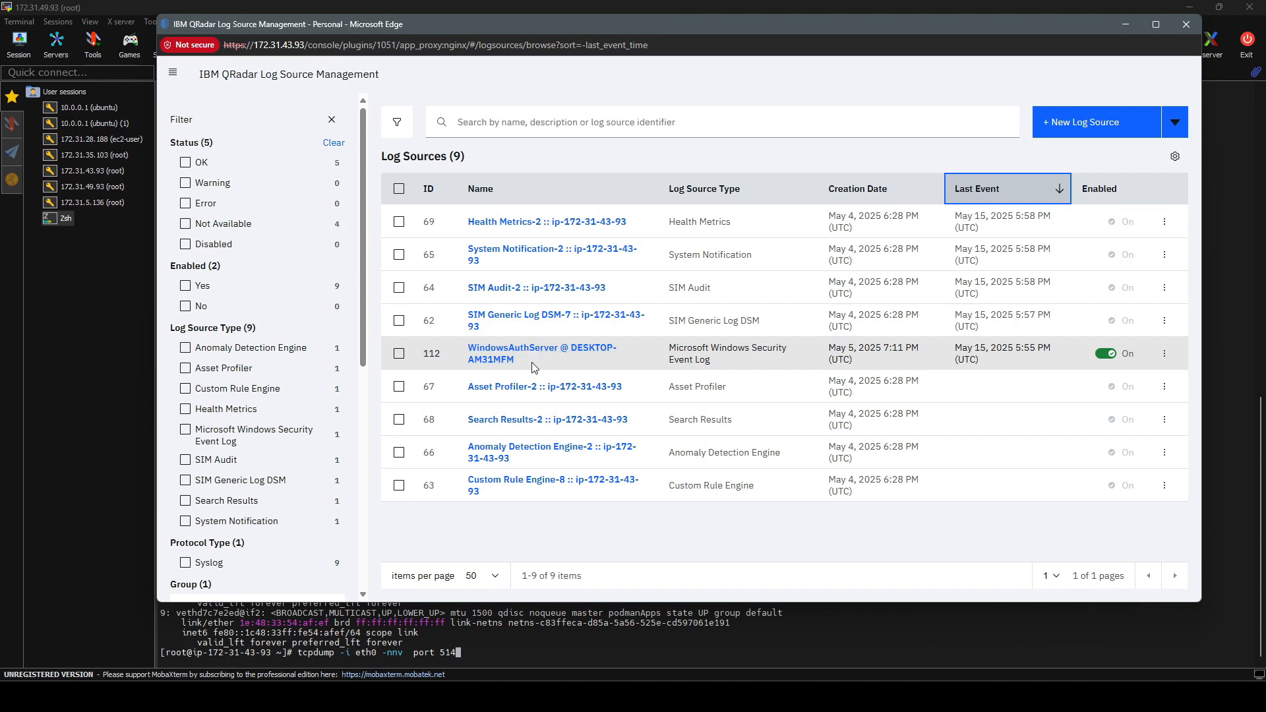
{"action": "left_click", "coordinate": [445, 328]}
{"action": "left_click", "coordinate": [546, 125]}
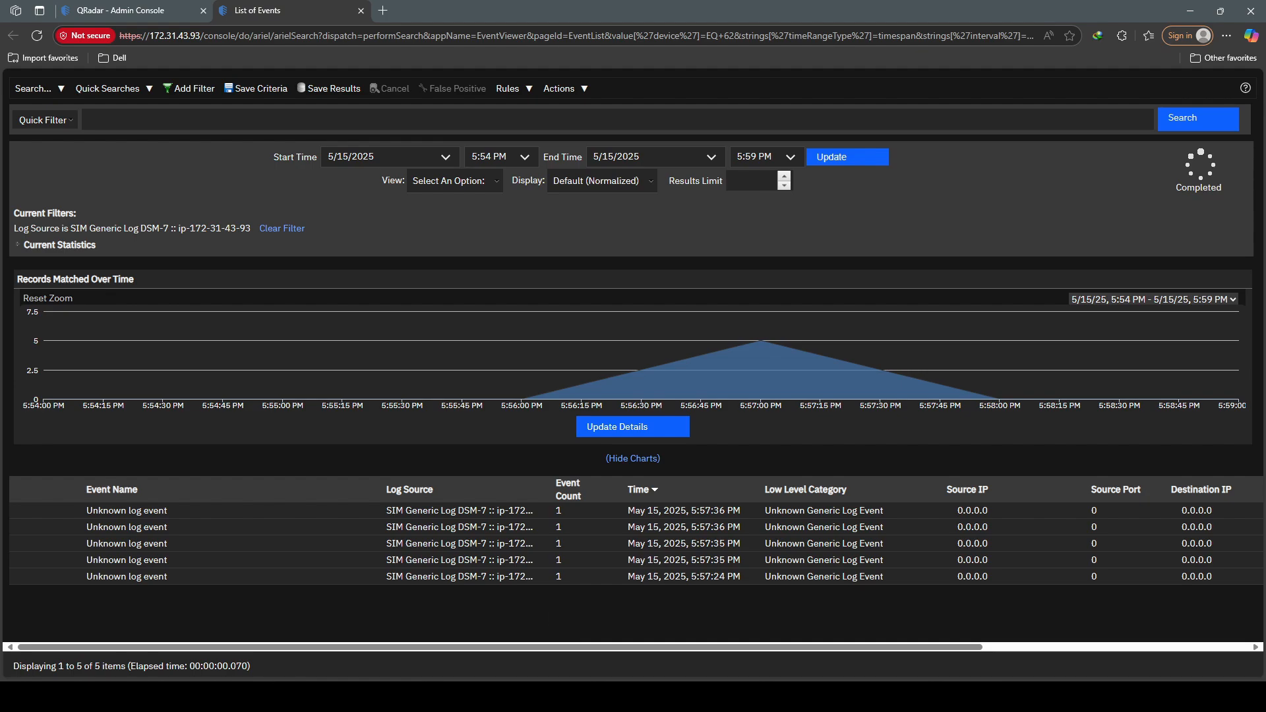
Step: Minimize Log Source Management and switch the events list display to Raw Events
{"action": "mouse_move", "coordinate": [580, 692]}
{"action": "left_click", "coordinate": [625, 635]}
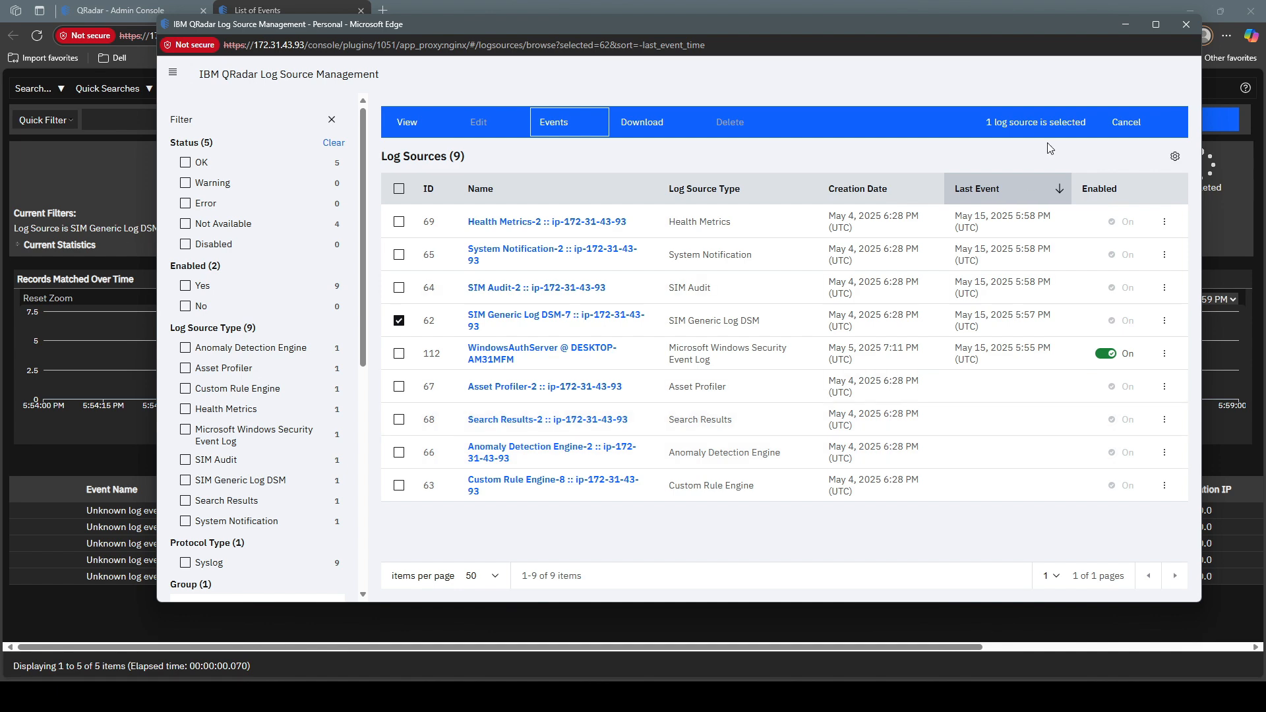
{"action": "left_click", "coordinate": [1126, 26]}
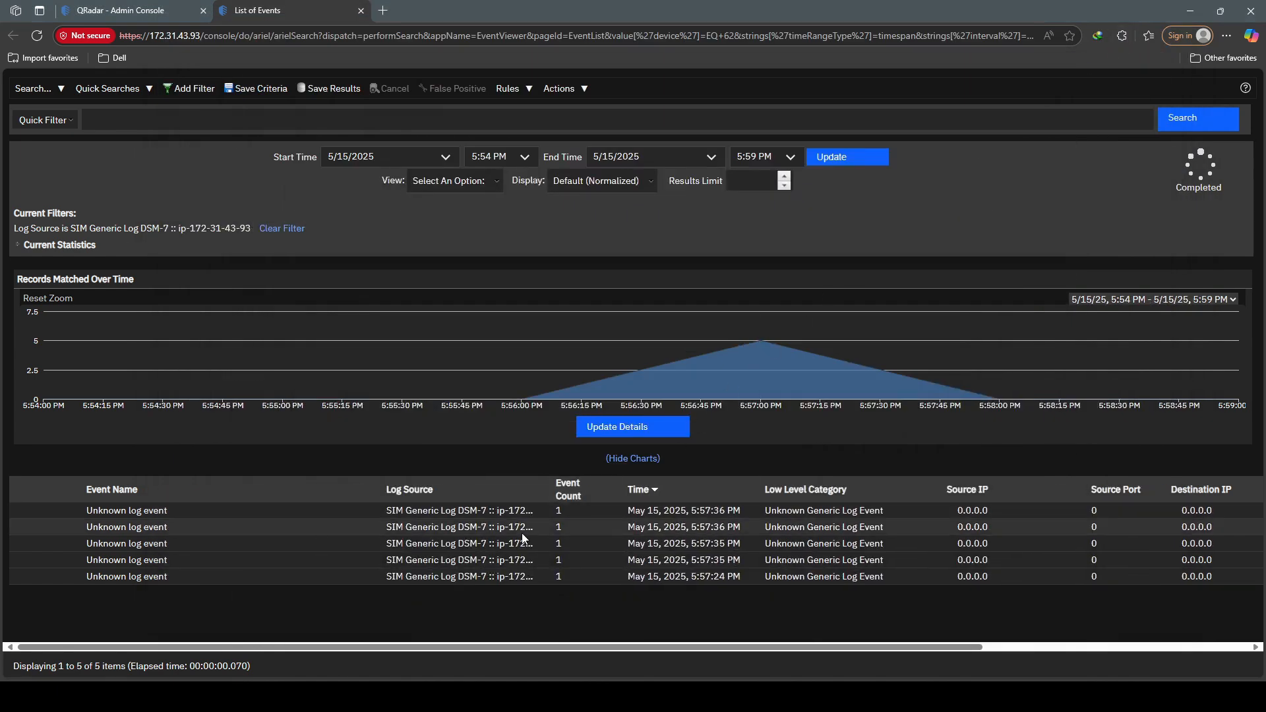
{"action": "left_click", "coordinate": [608, 187]}
{"action": "left_click", "coordinate": [600, 235]}
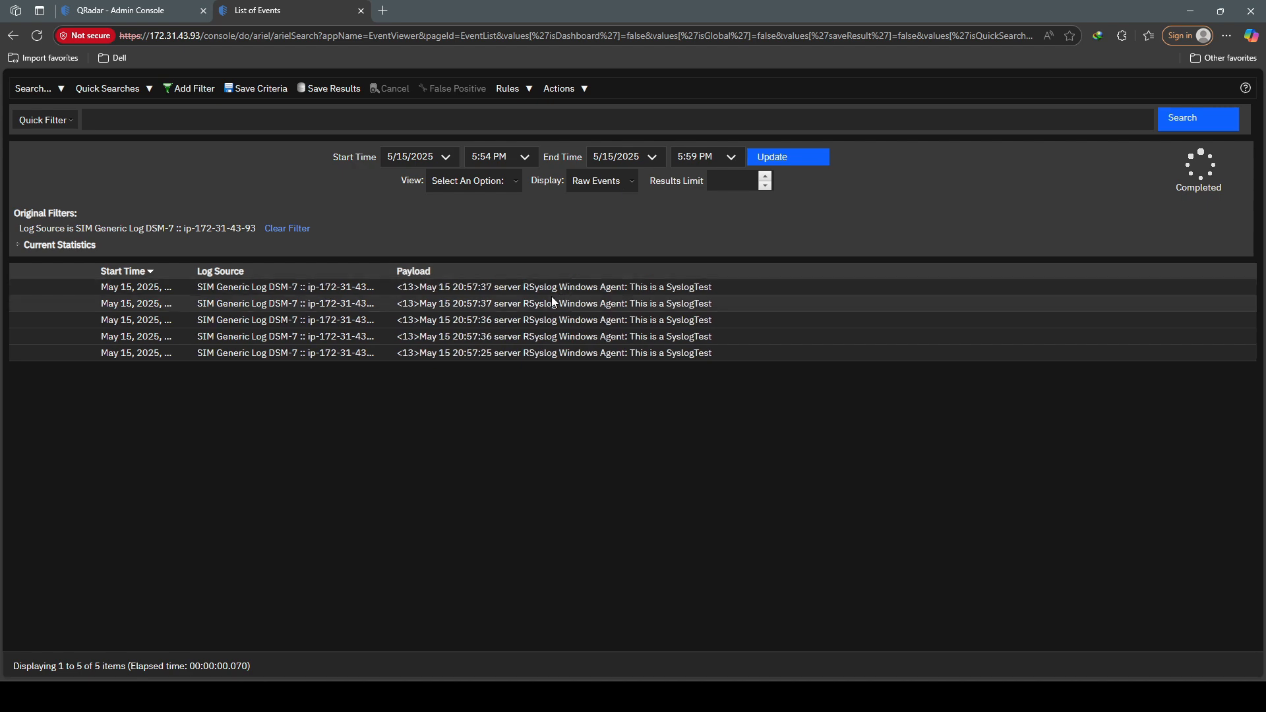
Step: Open the first event's details and select its Log Source Identifier value, server
{"action": "double_click", "coordinate": [464, 288]}
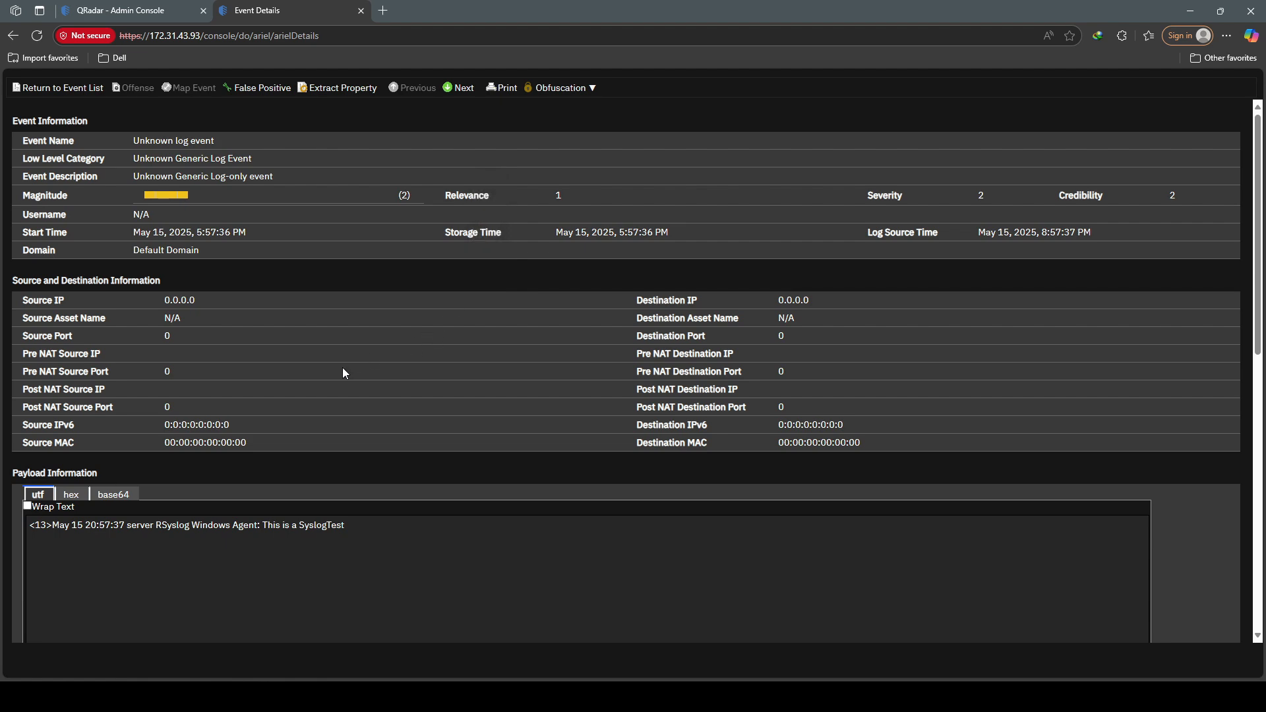
{"action": "scroll", "coordinate": [342, 367], "scroll_direction": "down", "scroll_amount": 8}
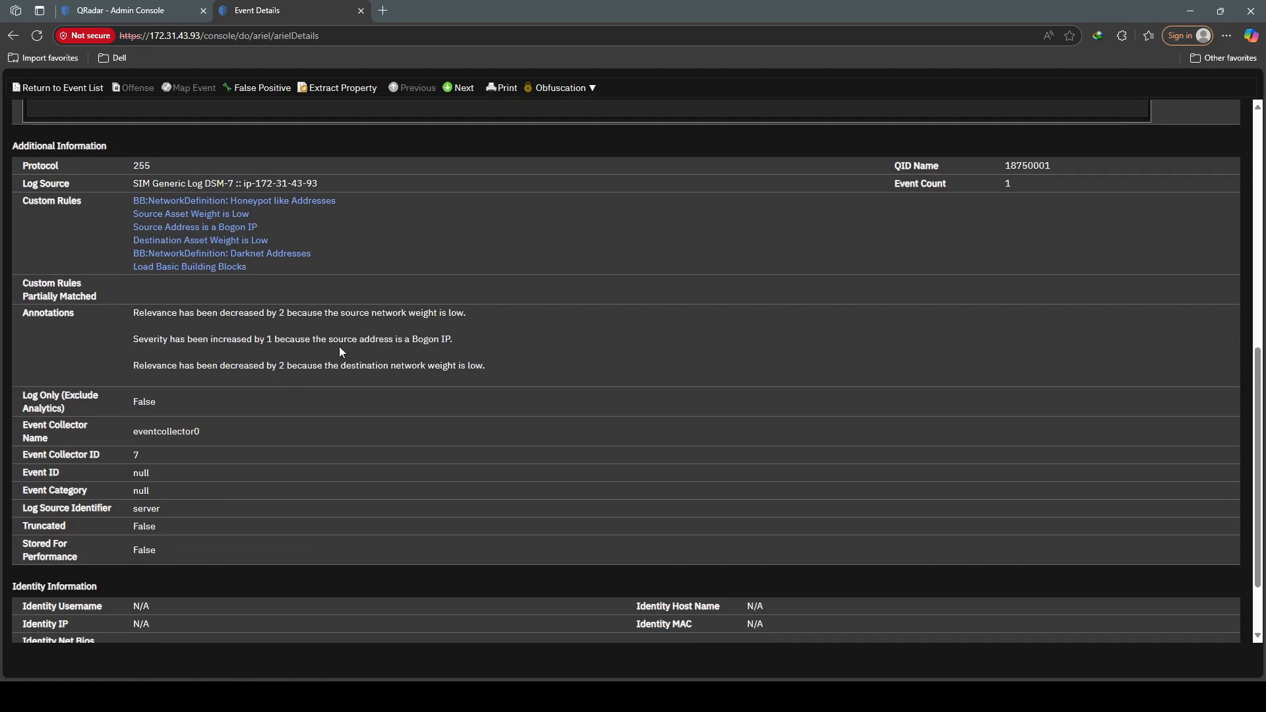
{"action": "scroll", "coordinate": [339, 352], "scroll_direction": "down", "scroll_amount": 2}
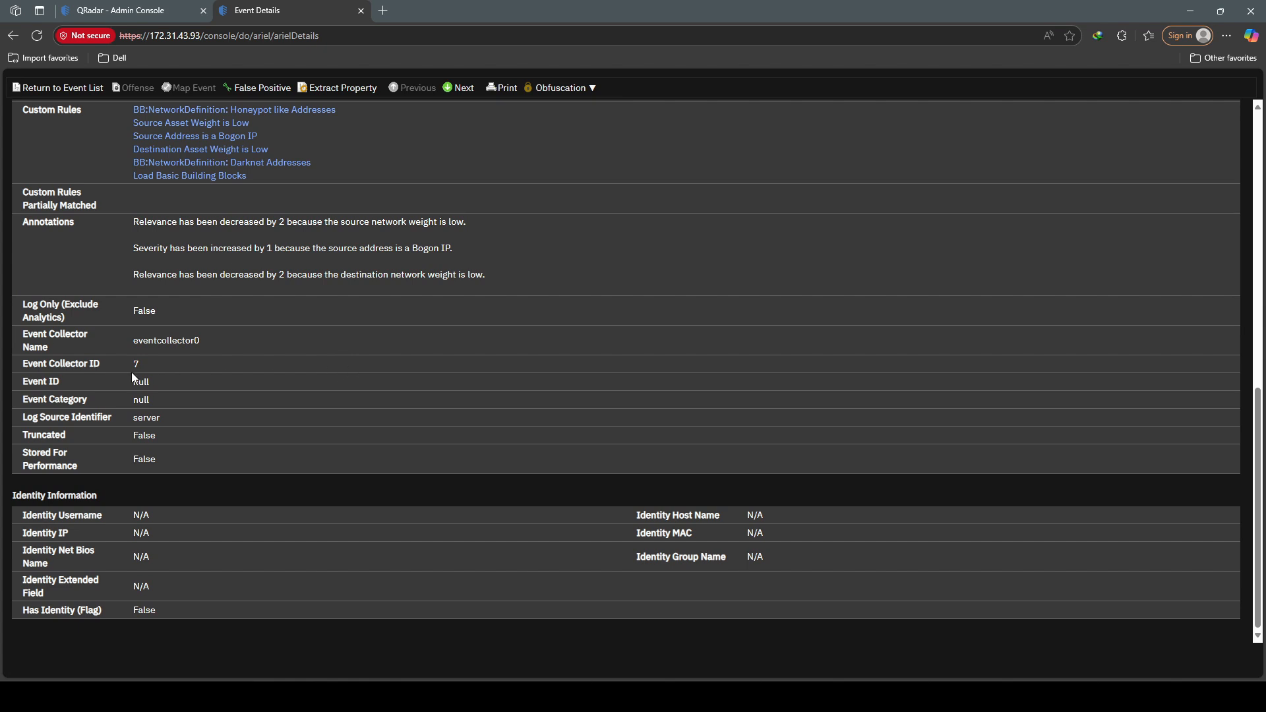
{"action": "left_click_drag", "start_coordinate": [22, 417], "coordinate": [114, 423]}
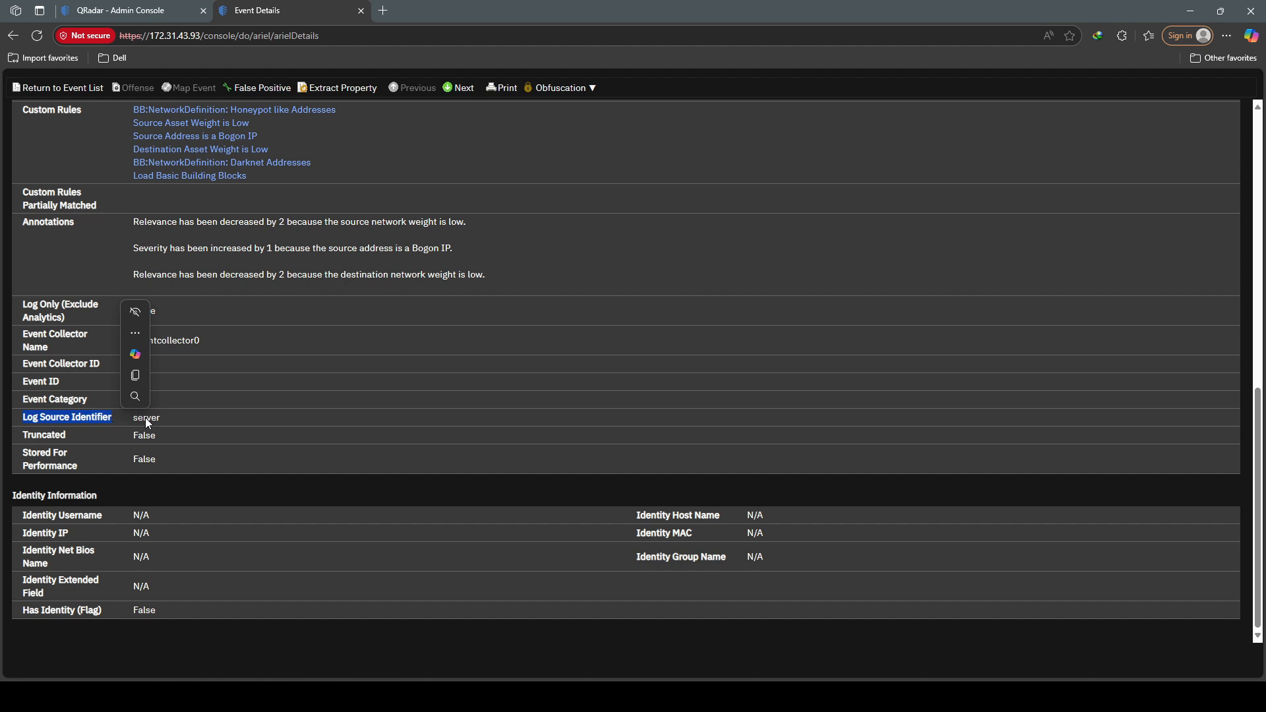
{"action": "double_click", "coordinate": [146, 419]}
Step: Return to Log Source Management and deselect log source 62
{"action": "left_click", "coordinate": [172, 441]}
{"action": "left_click", "coordinate": [577, 696]}
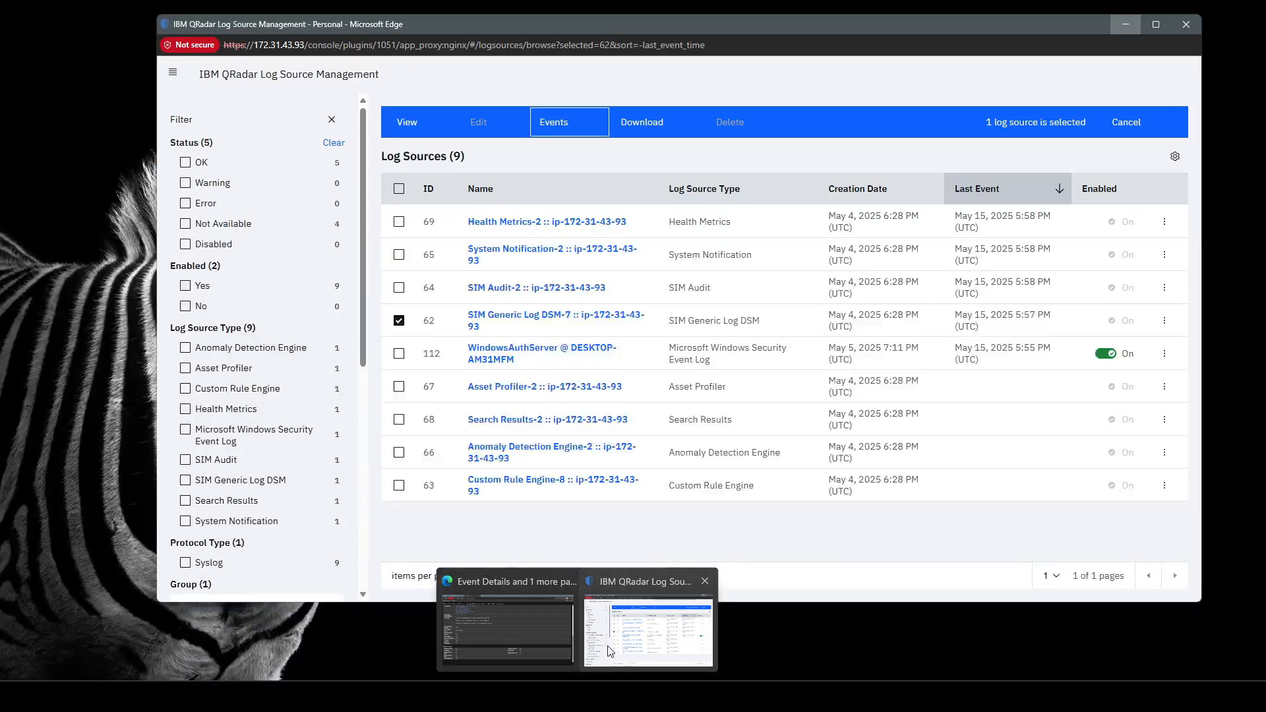
{"action": "left_click", "coordinate": [648, 629]}
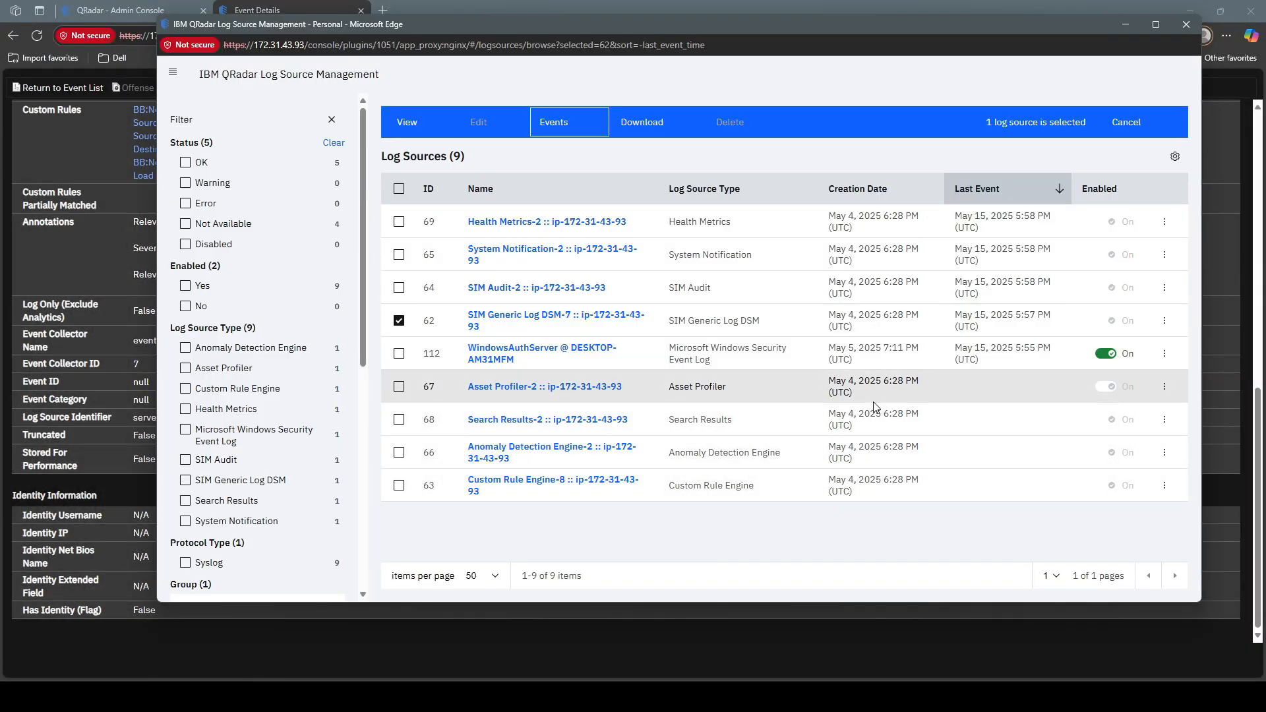
{"action": "left_click", "coordinate": [1127, 122]}
Step: Start a single new log source of type Universal DSM with the Syslog protocol
{"action": "left_click", "coordinate": [1099, 130]}
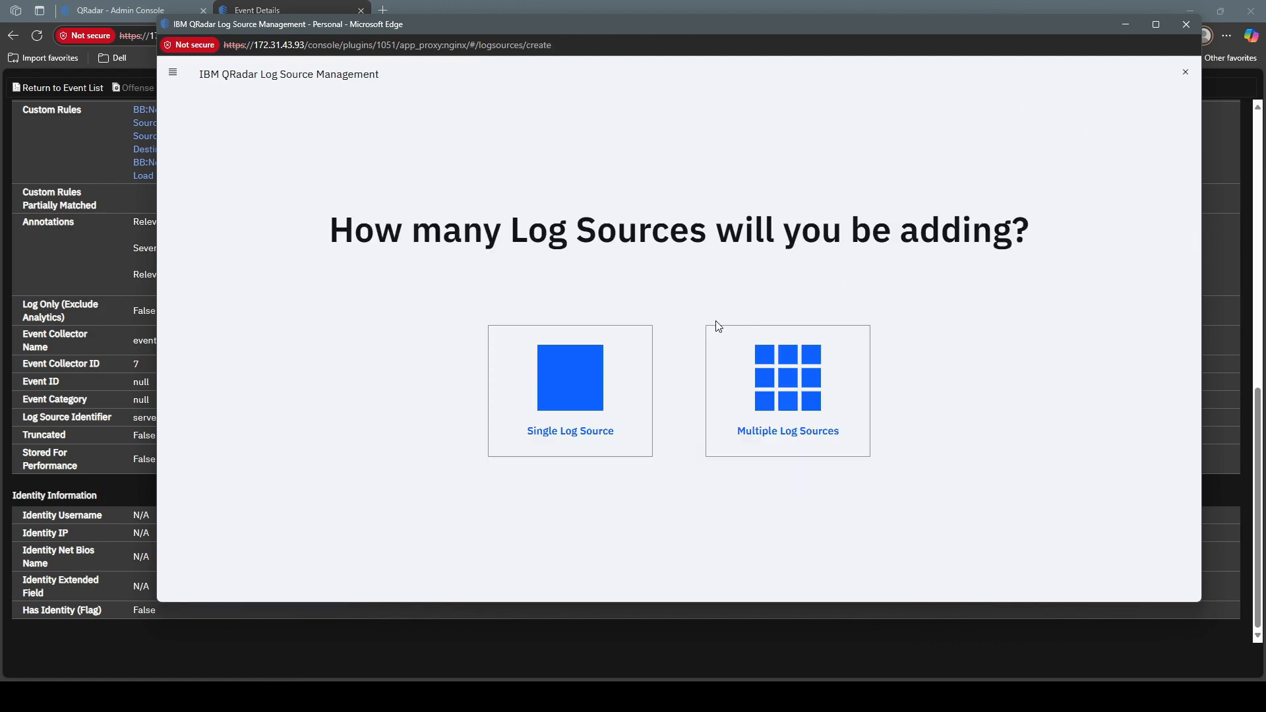
{"action": "left_click", "coordinate": [627, 371]}
{"action": "type", "text": "univ"}
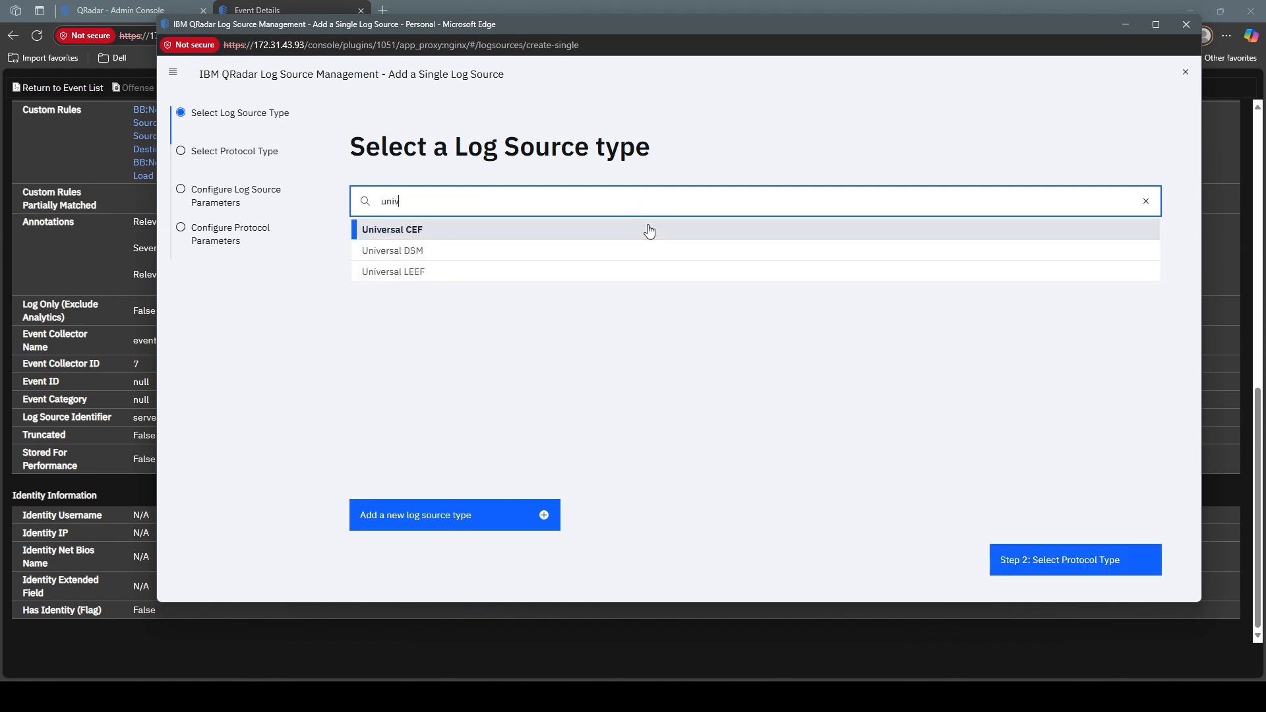
{"action": "left_click", "coordinate": [656, 253]}
{"action": "left_click", "coordinate": [1038, 567]}
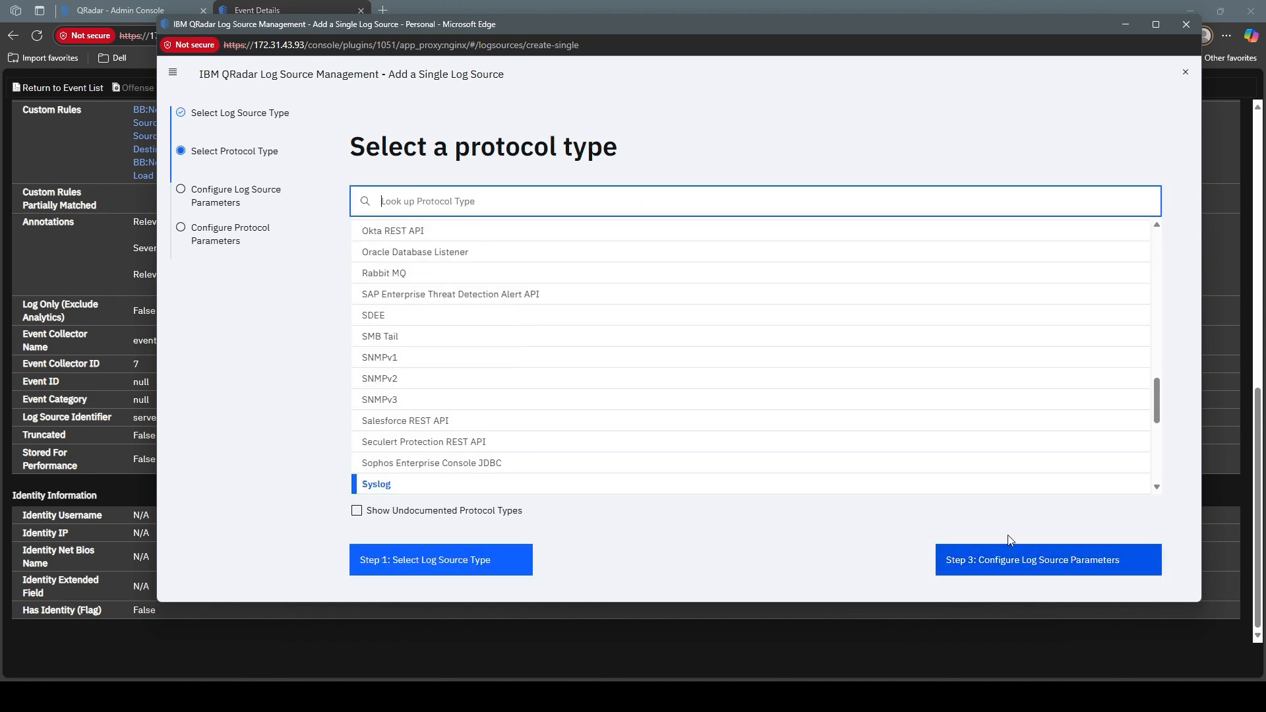
{"action": "left_click", "coordinate": [987, 560]}
Step: Name it test, turn Coalescing Events off, set identifier server, and finish
{"action": "type", "text": "test"}
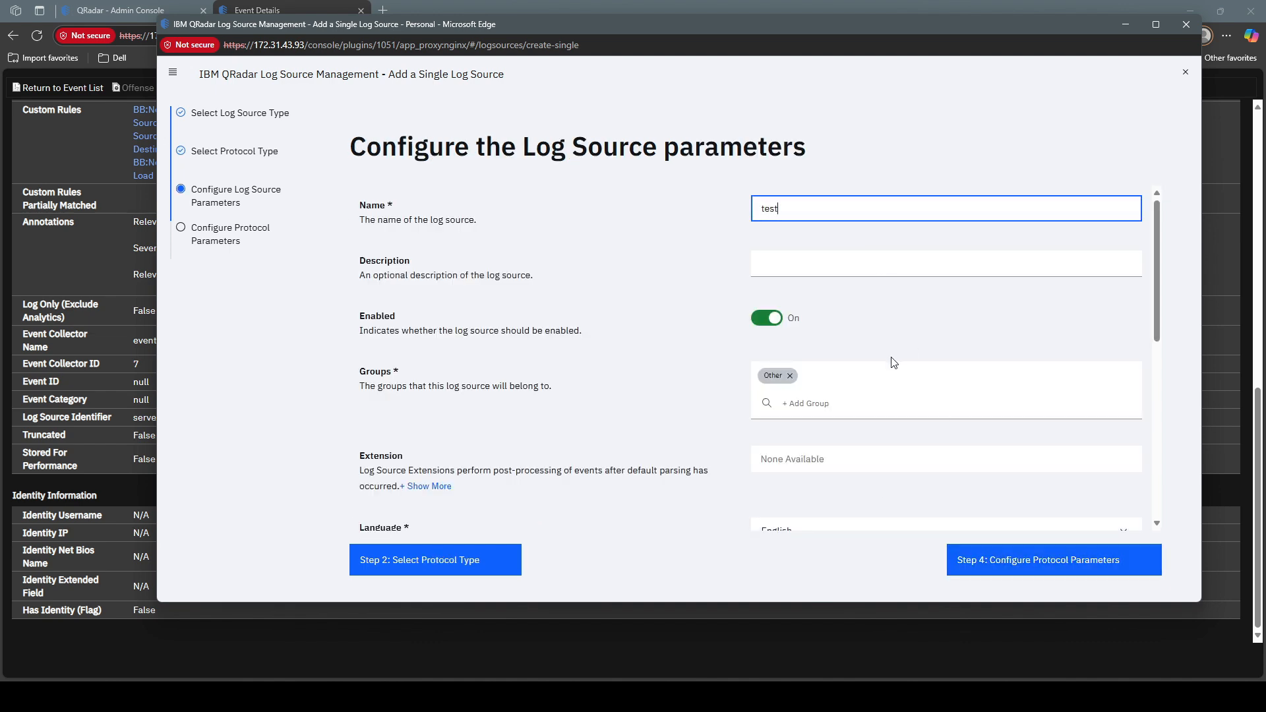
{"action": "scroll", "coordinate": [893, 359], "scroll_direction": "down", "scroll_amount": 4}
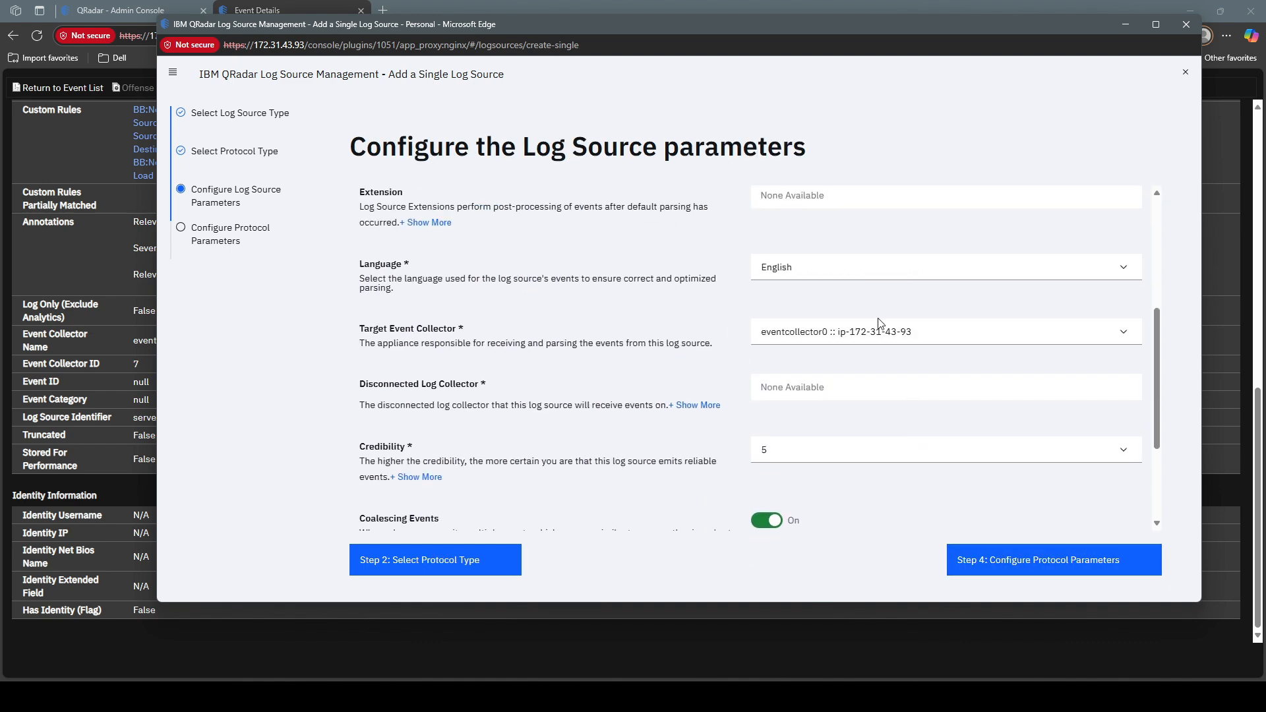
{"action": "scroll", "coordinate": [903, 365], "scroll_direction": "down", "scroll_amount": 3}
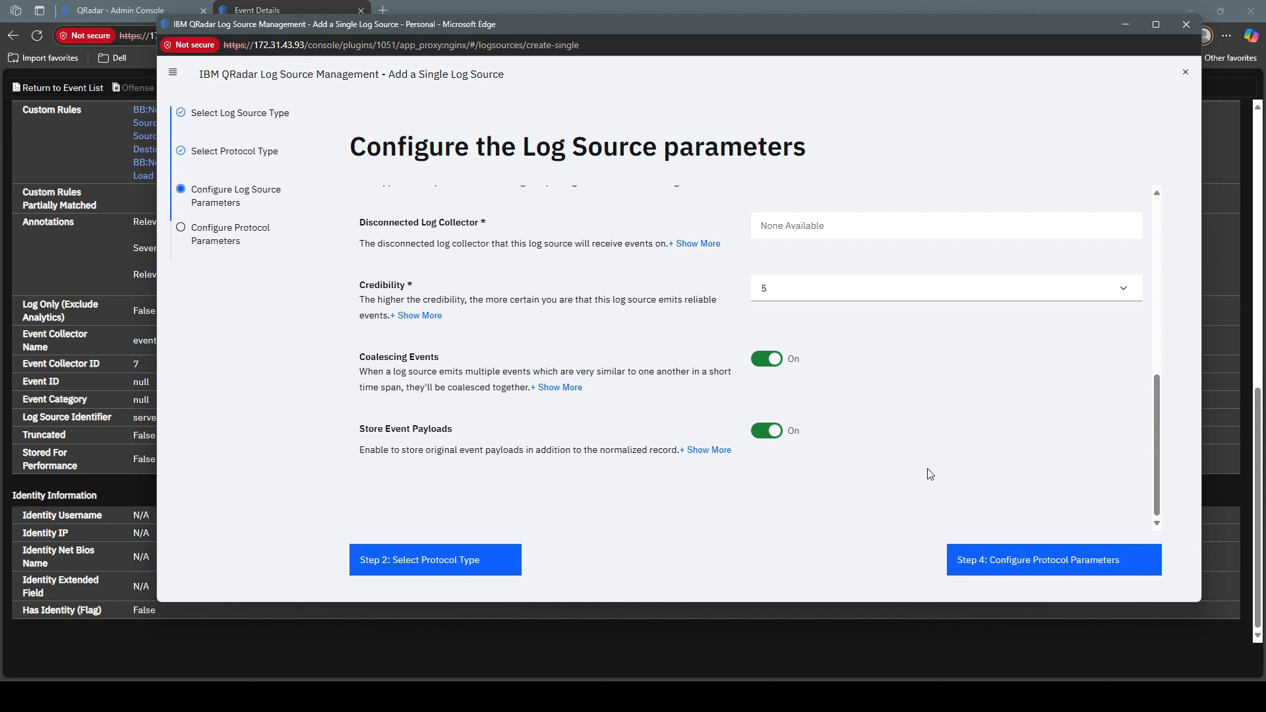
{"action": "left_click", "coordinate": [769, 362]}
{"action": "left_click", "coordinate": [989, 553]}
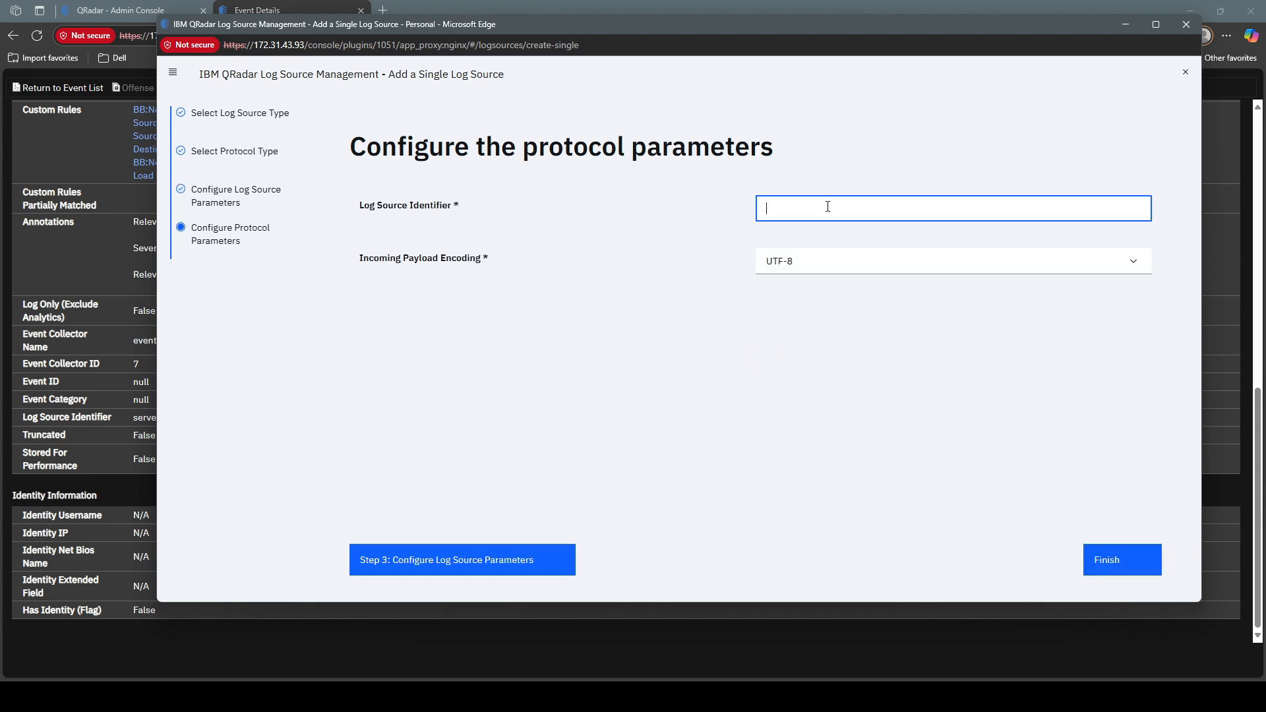
{"action": "type", "text": "server"}
{"action": "left_click", "coordinate": [1116, 573]}
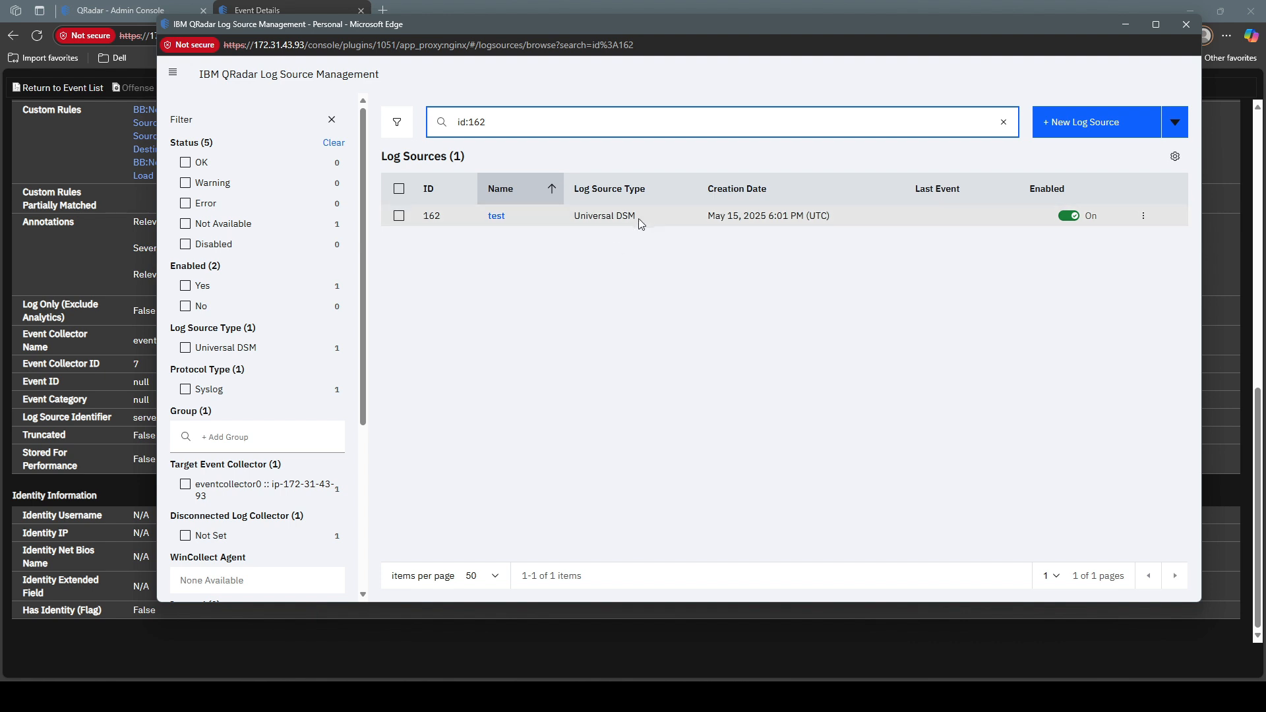
Step: Add the Deployed and Auto Discovered columns to the log source list
{"action": "left_click", "coordinate": [1175, 156]}
{"action": "scroll", "coordinate": [1063, 280], "scroll_direction": "up", "scroll_amount": 1}
{"action": "scroll", "coordinate": [1062, 280], "scroll_direction": "up", "scroll_amount": 4}
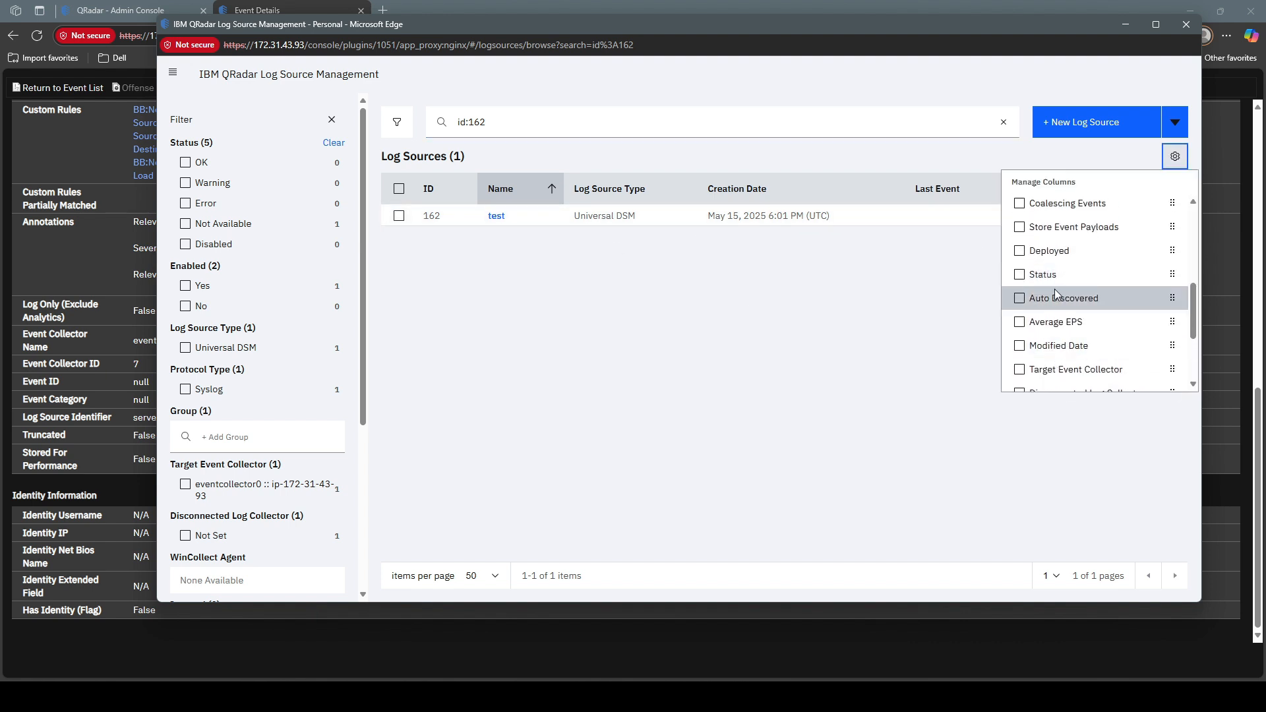
{"action": "scroll", "coordinate": [1058, 295], "scroll_direction": "down", "scroll_amount": 5}
{"action": "scroll", "coordinate": [1059, 300], "scroll_direction": "down", "scroll_amount": 1}
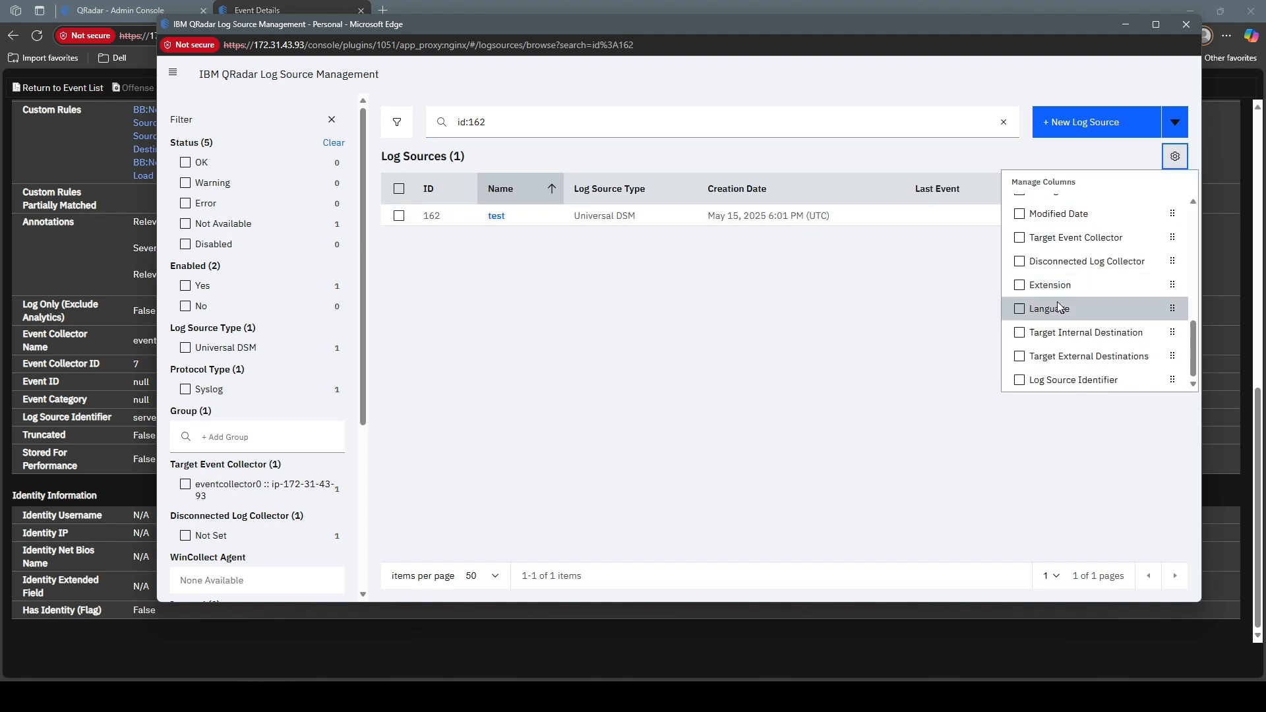
{"action": "scroll", "coordinate": [1058, 305], "scroll_direction": "up", "scroll_amount": 2}
{"action": "left_click", "coordinate": [912, 327]}
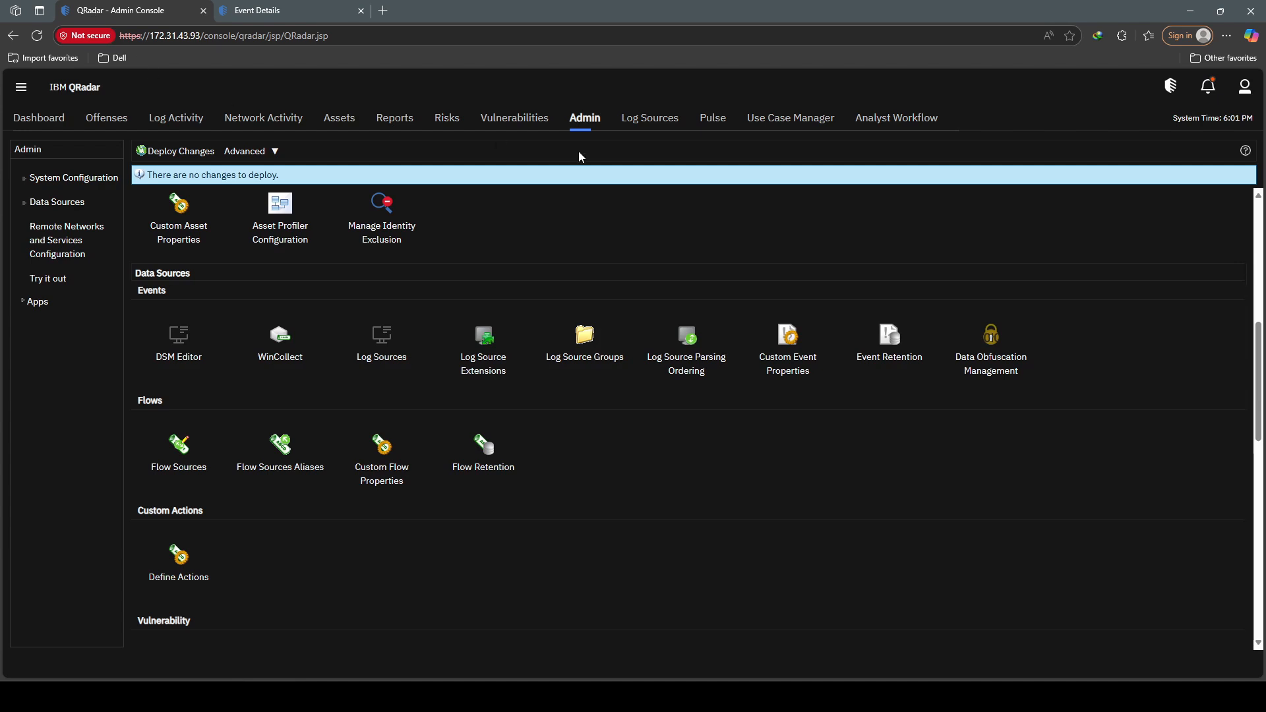
Step: Deploy the pending change for log source test from the Admin console
{"action": "left_click", "coordinate": [574, 123]}
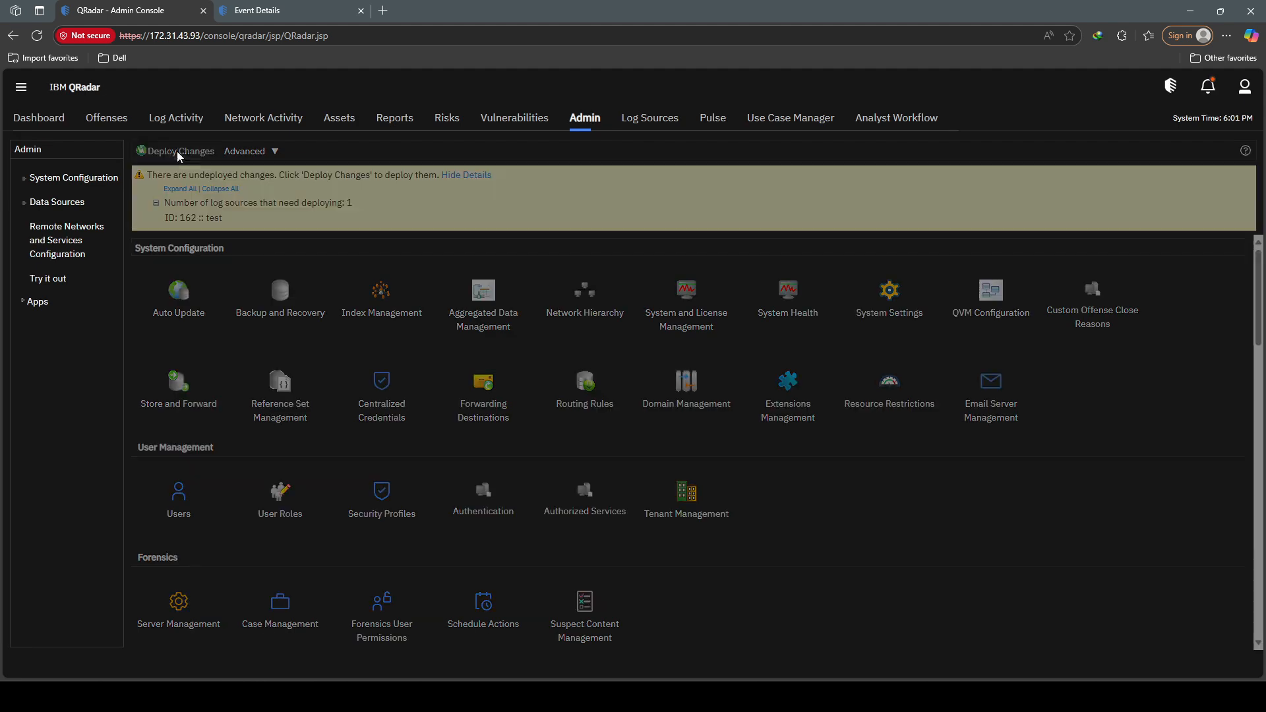
{"action": "left_click", "coordinate": [177, 152]}
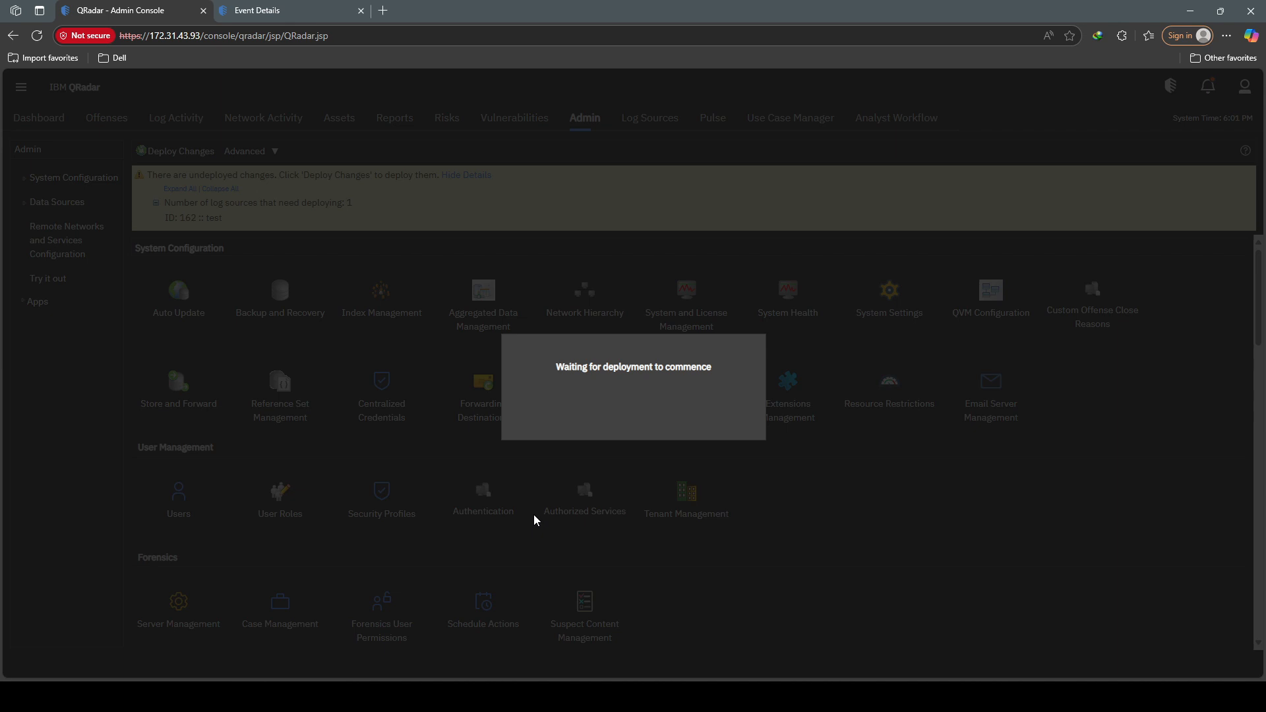
Step: Select log source 162 test in Log Source Management and search its events
{"action": "left_click", "coordinate": [320, 14]}
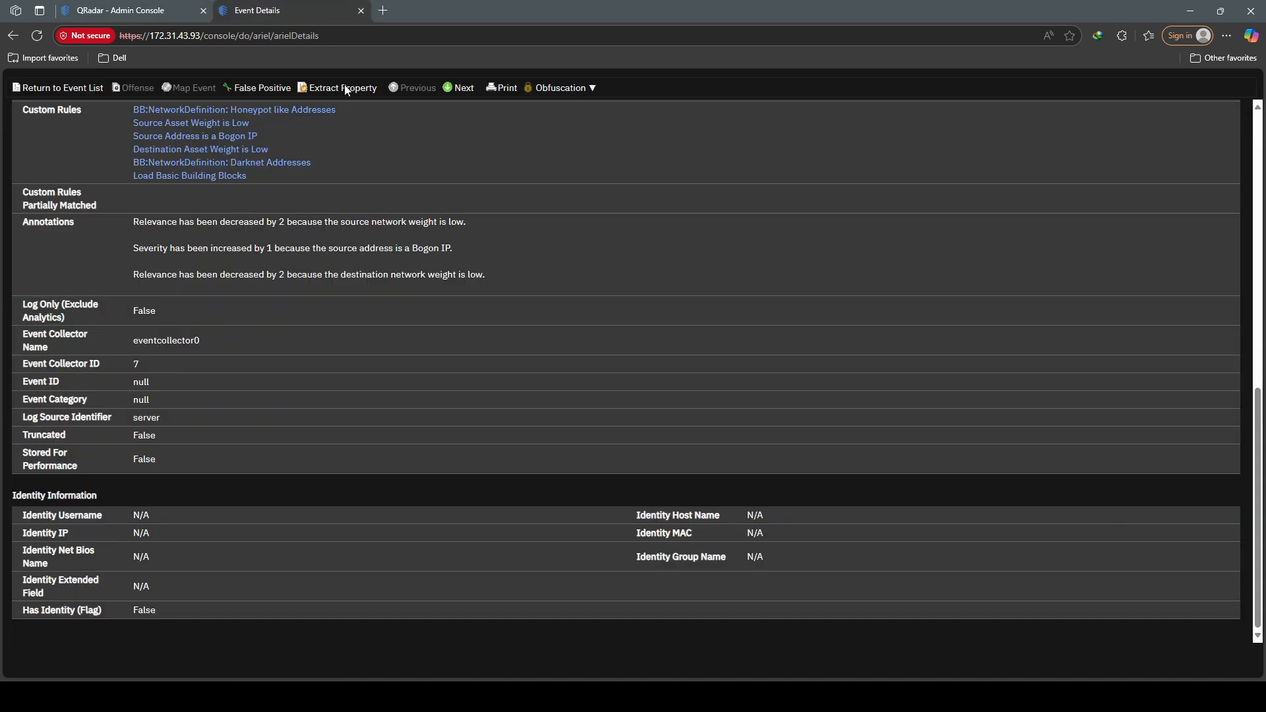
{"action": "left_click", "coordinate": [577, 696]}
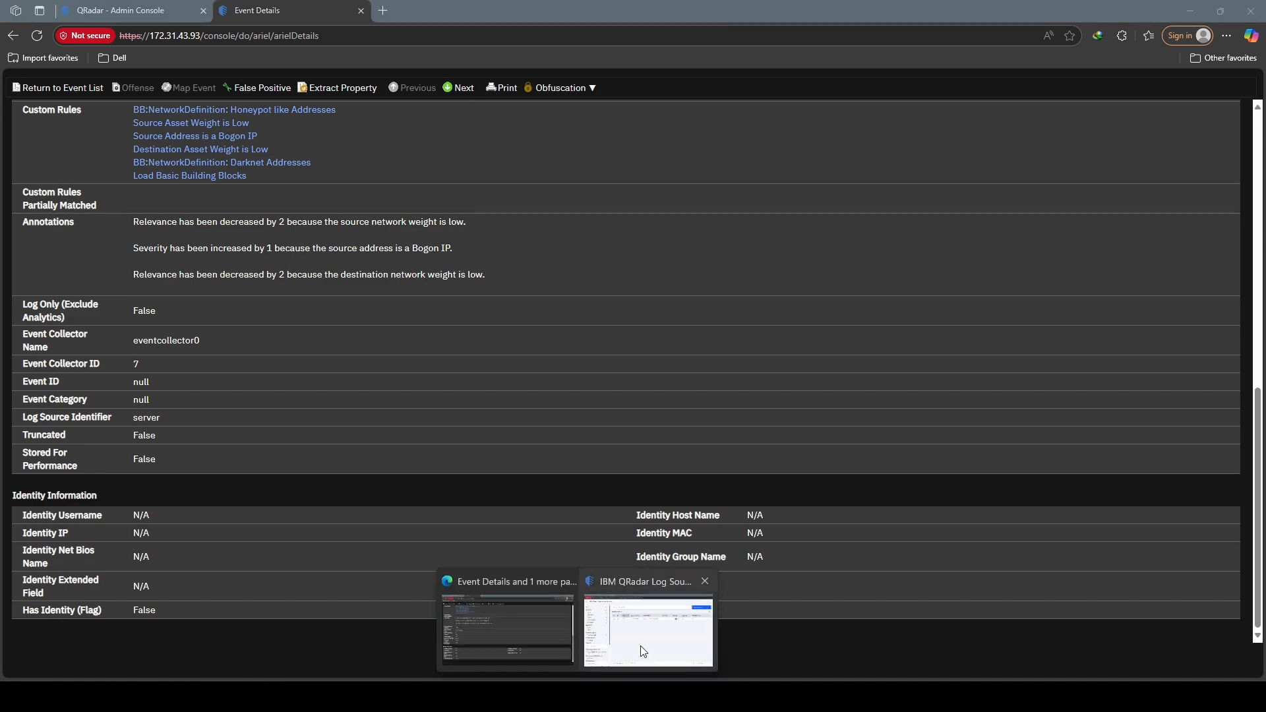
{"action": "left_click", "coordinate": [648, 643]}
{"action": "left_click", "coordinate": [399, 216]}
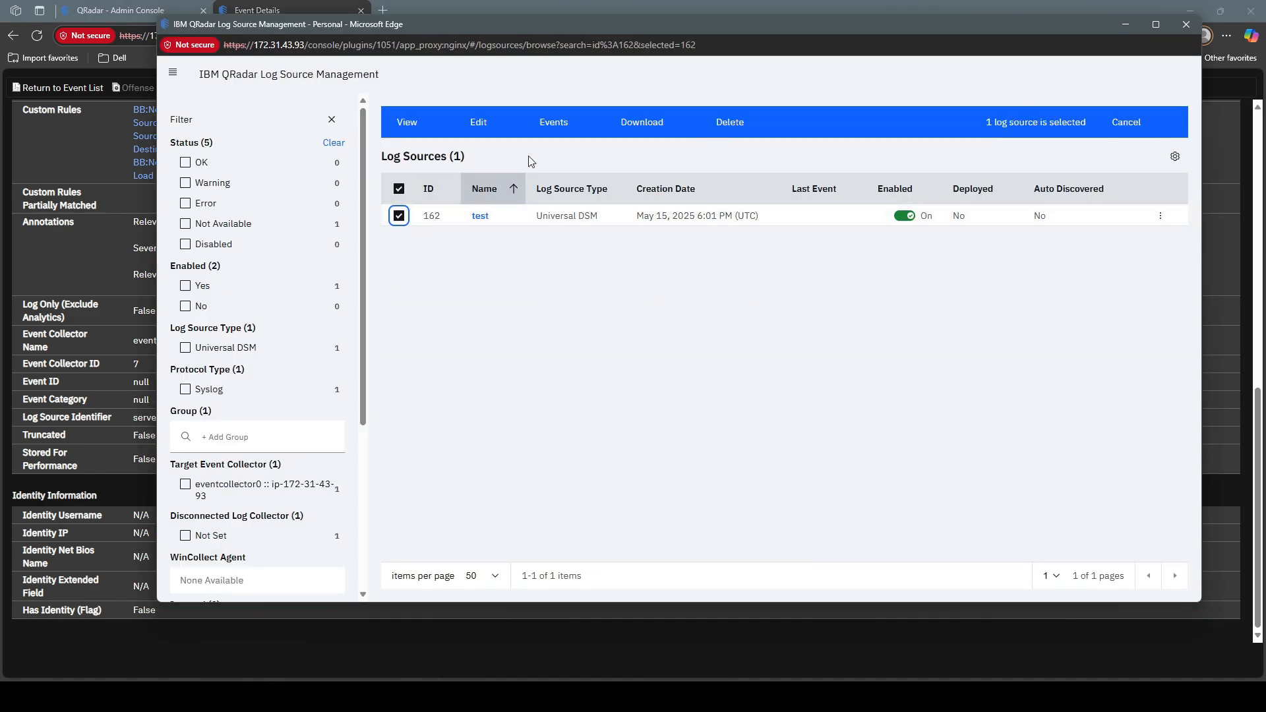
{"action": "left_click", "coordinate": [579, 121]}
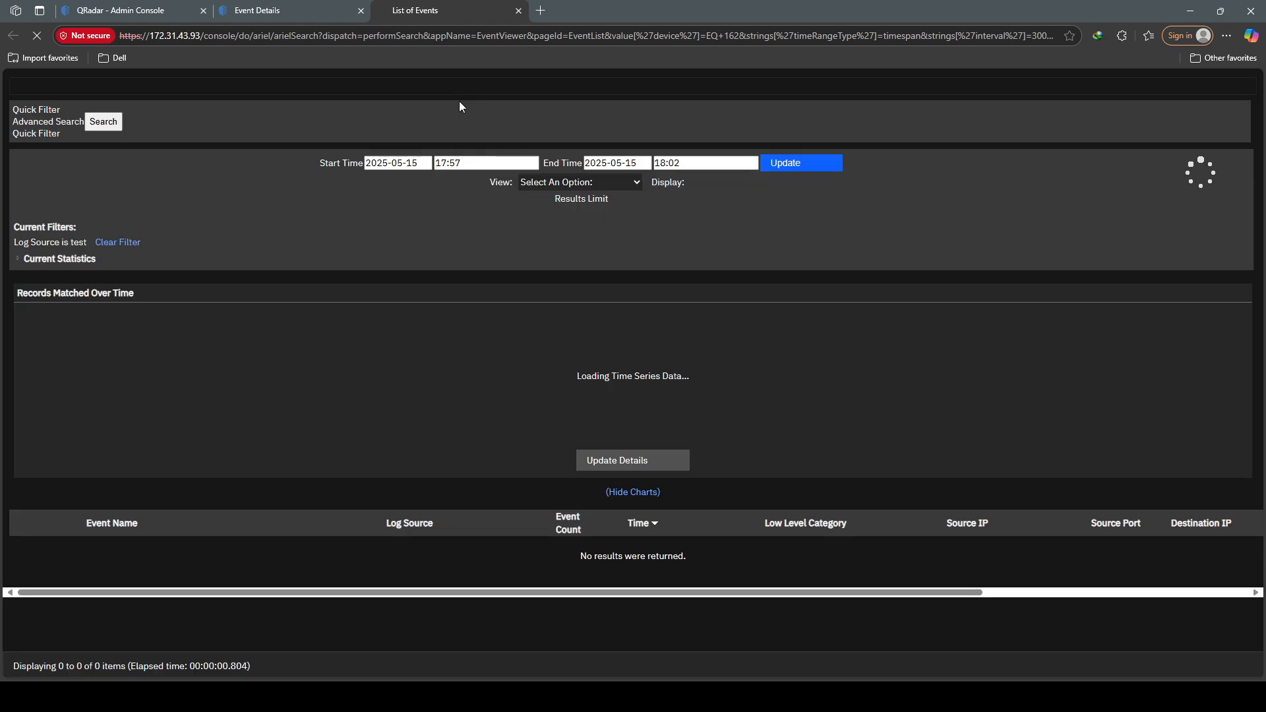
Step: Set the event list display to Raw Events to show the SyslogTest payloads
{"action": "left_click", "coordinate": [467, 177]}
{"action": "left_click", "coordinate": [568, 177]}
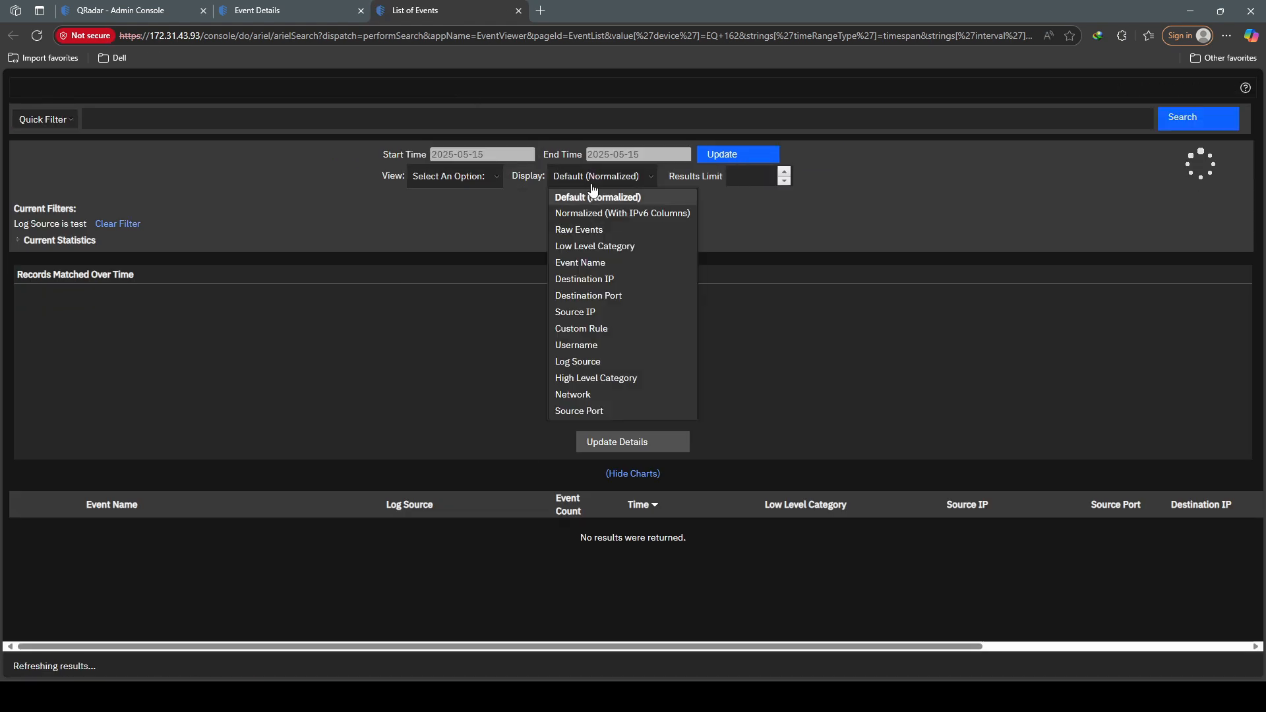
{"action": "left_click", "coordinate": [479, 188]}
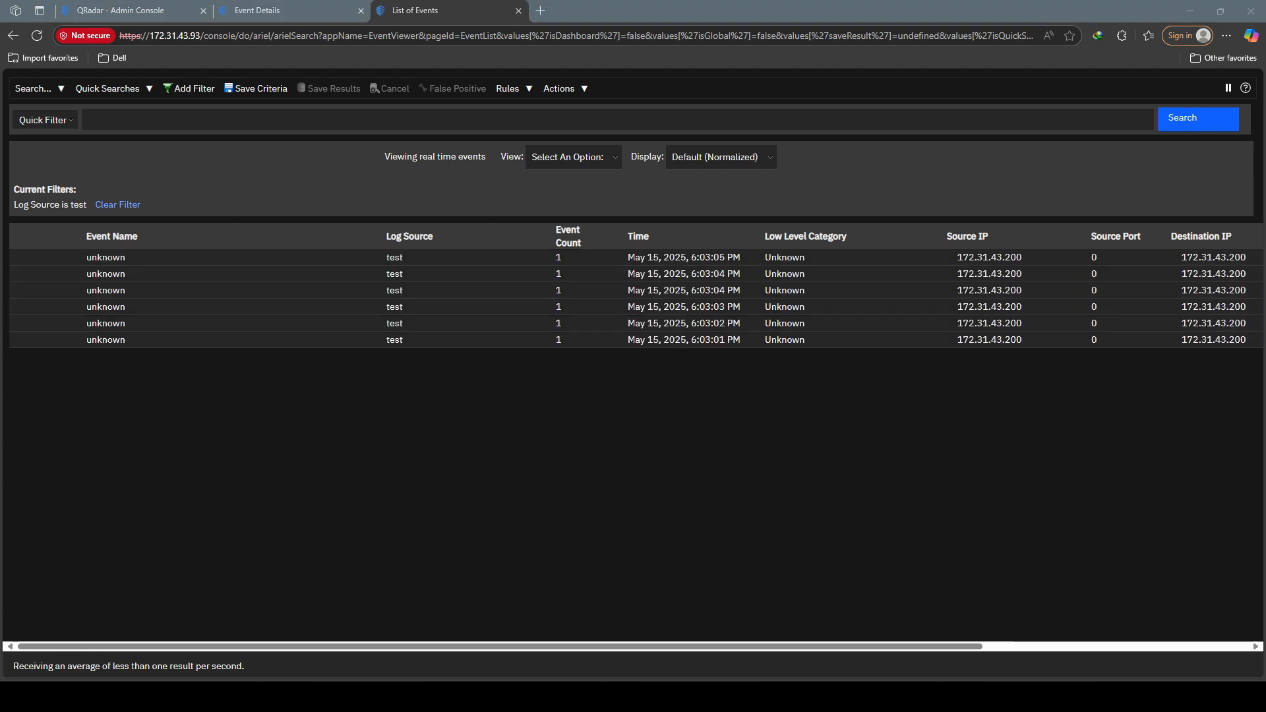
{"action": "left_click", "coordinate": [752, 160]}
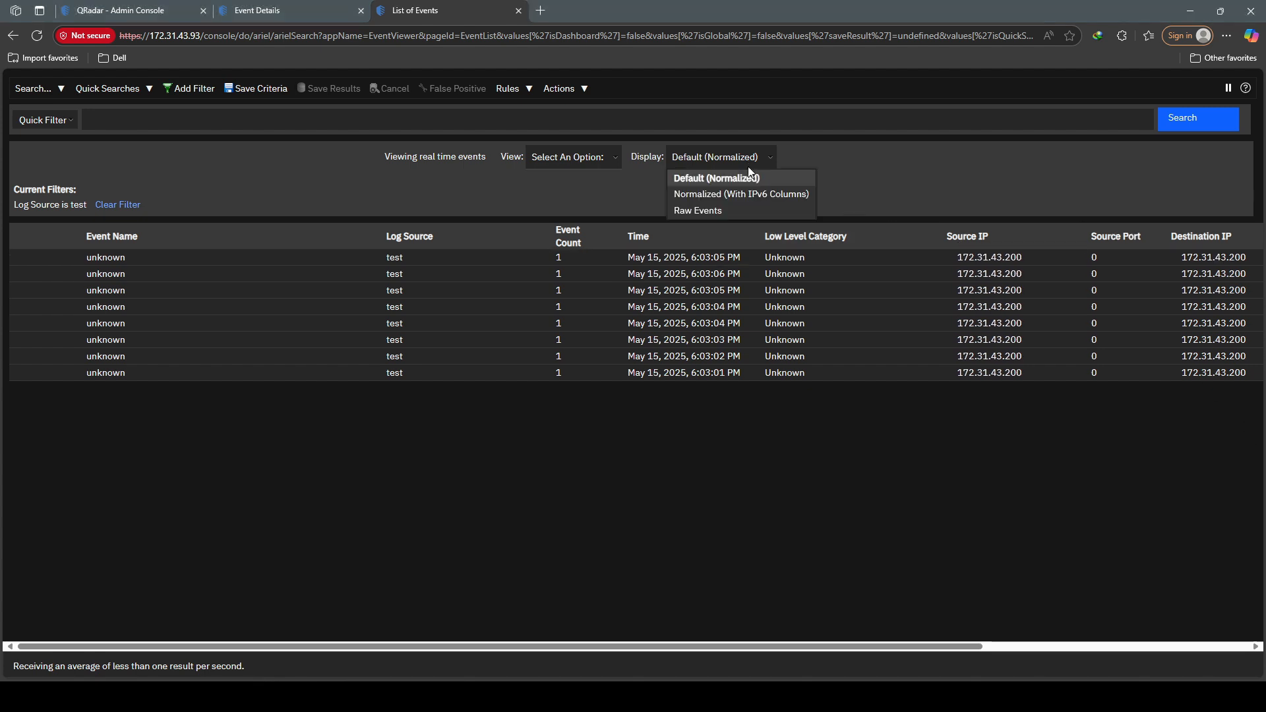
{"action": "left_click", "coordinate": [726, 209]}
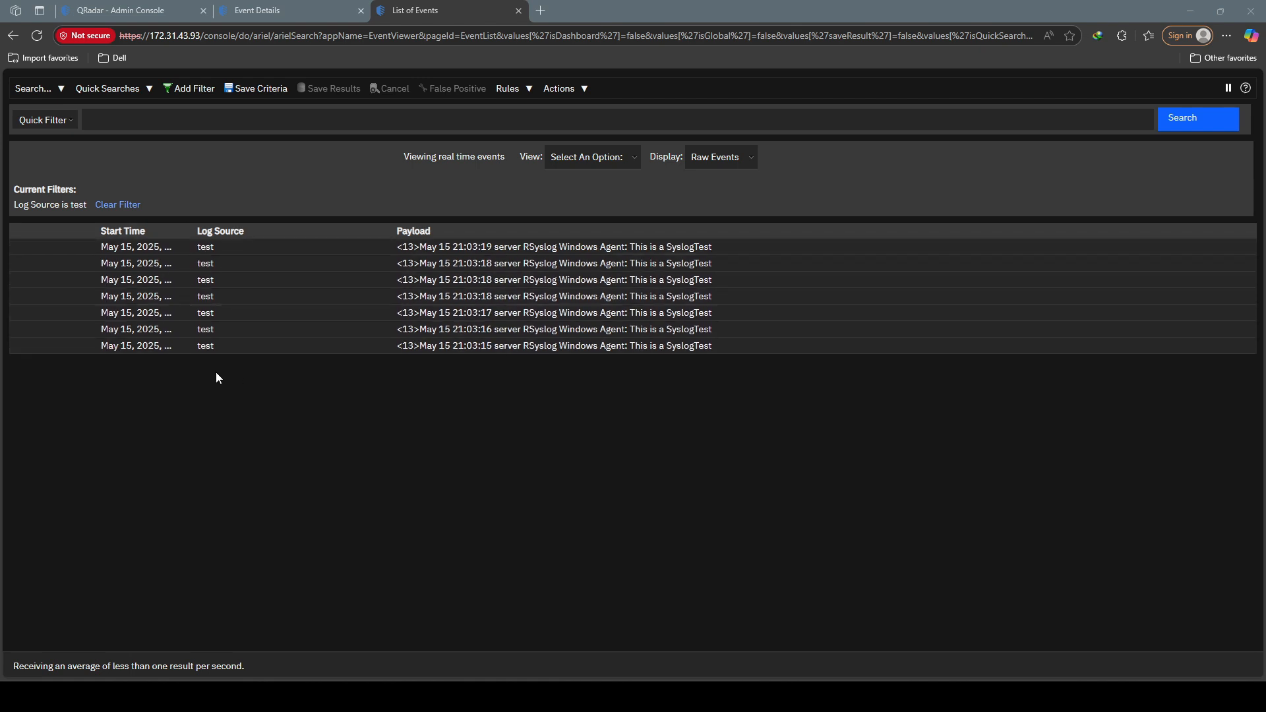
Step: Copy the hostname DESKTOP-AM31MFM from the WindowsAuthServer log source name
{"action": "mouse_move", "coordinate": [572, 680]}
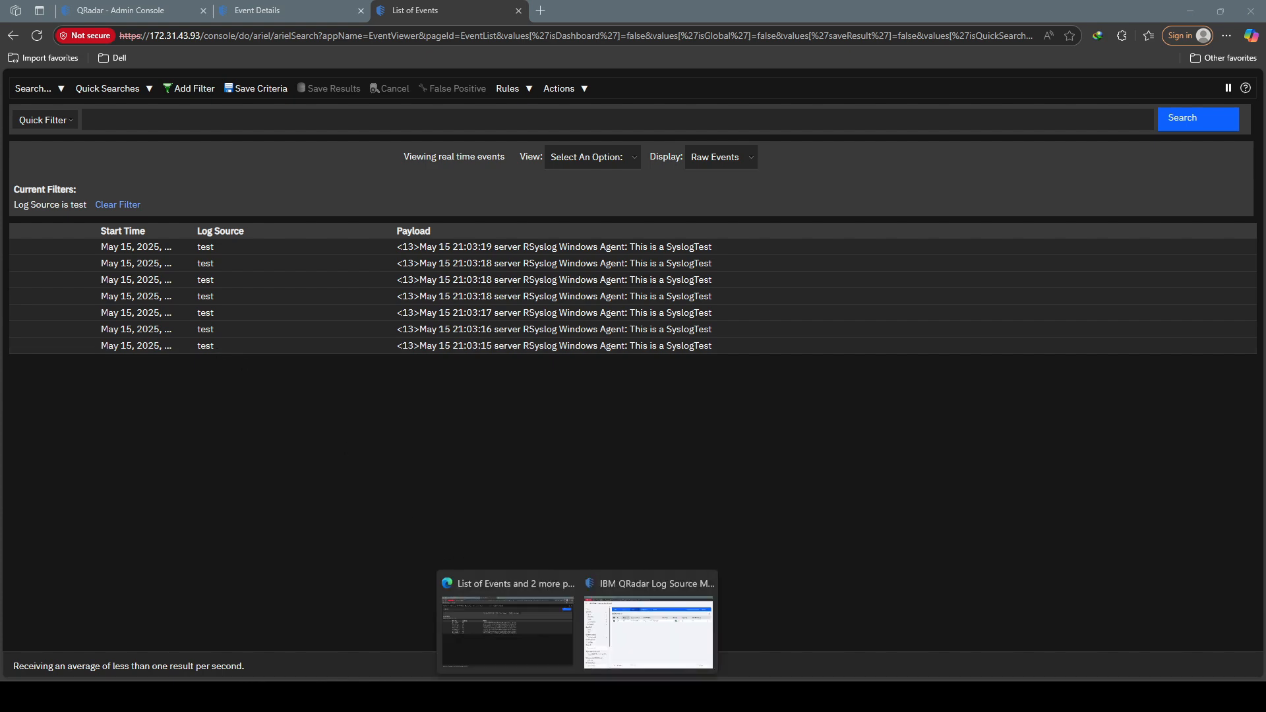
{"action": "left_click", "coordinate": [602, 646]}
{"action": "left_click", "coordinate": [1125, 122]}
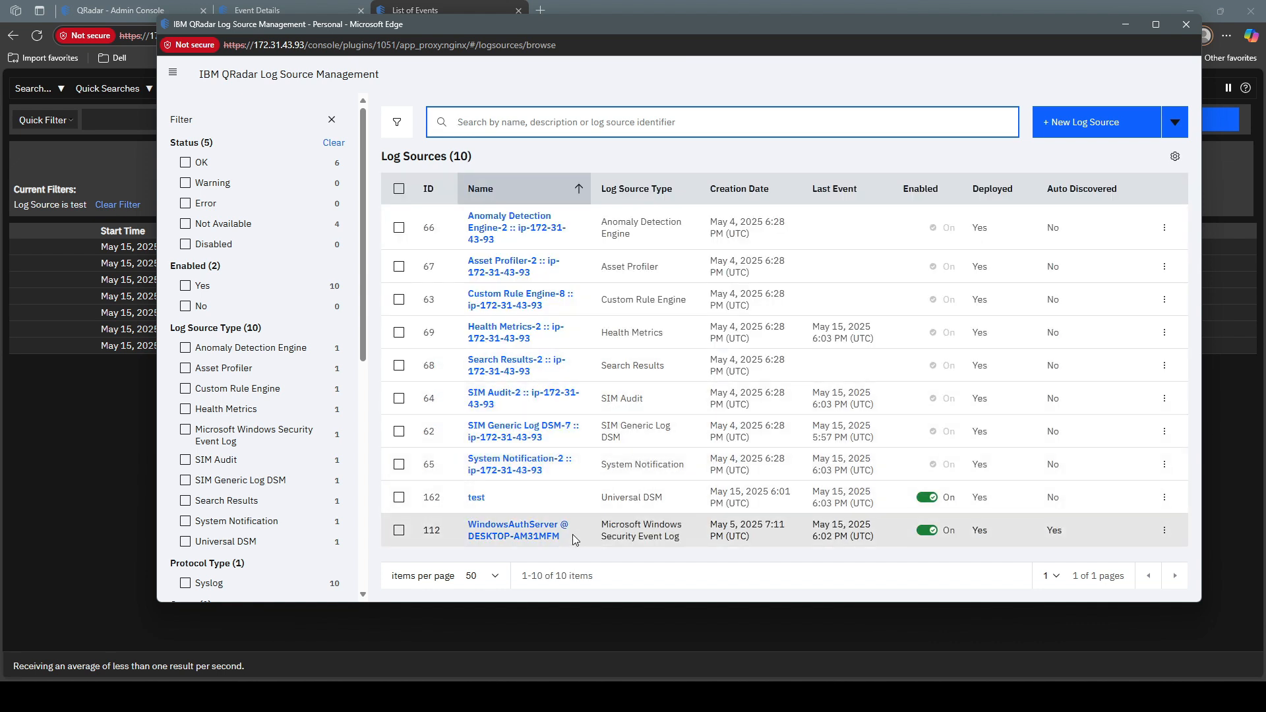
{"action": "left_click_drag", "start_coordinate": [565, 539], "coordinate": [469, 546]}
{"action": "key", "text": "ctrl+c"}
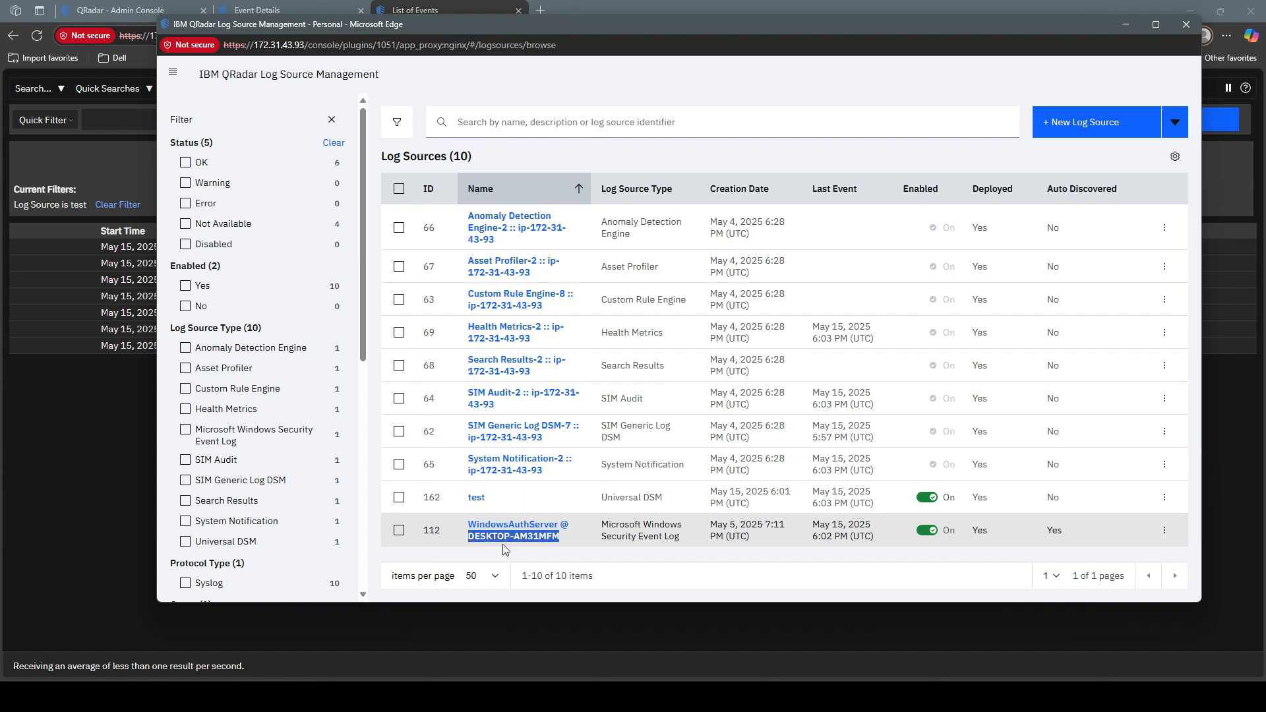
Step: Send a Syslog test message with source name DESKTOP-AM31MFM, then select WindowsAuthServer
{"action": "key", "text": "alt+Tab"}
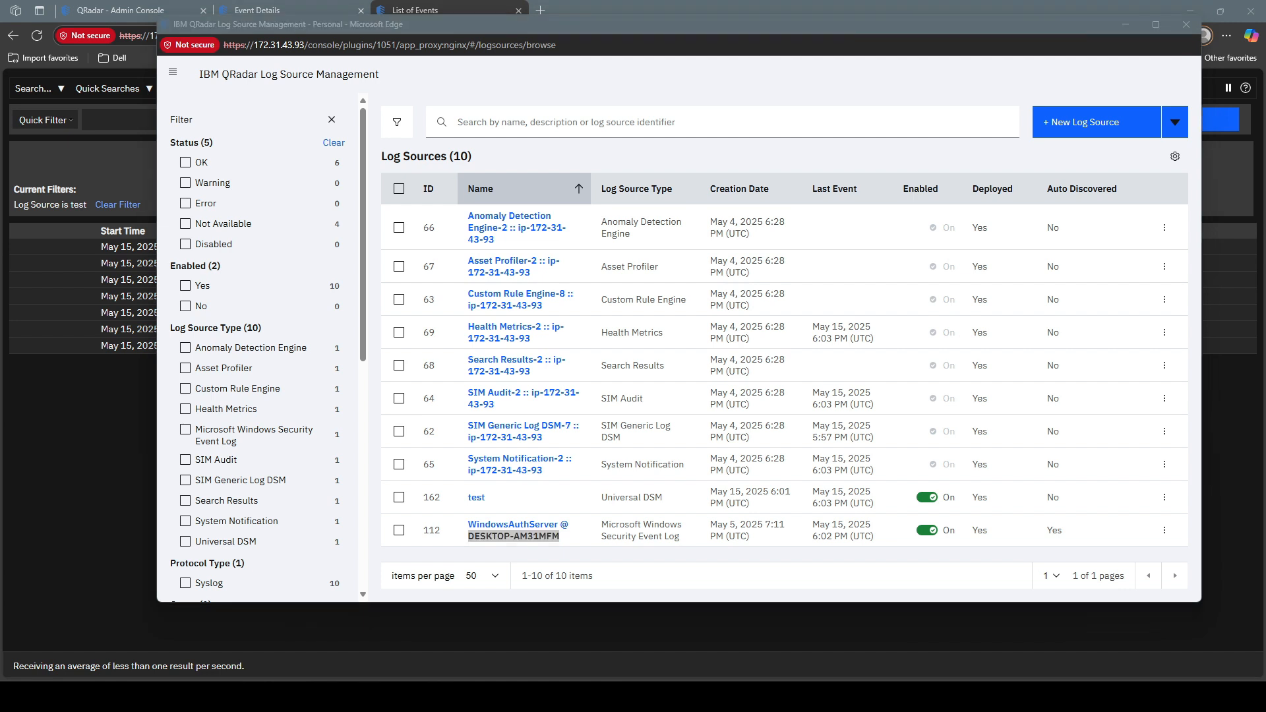
{"action": "double_click", "coordinate": [905, 324]}
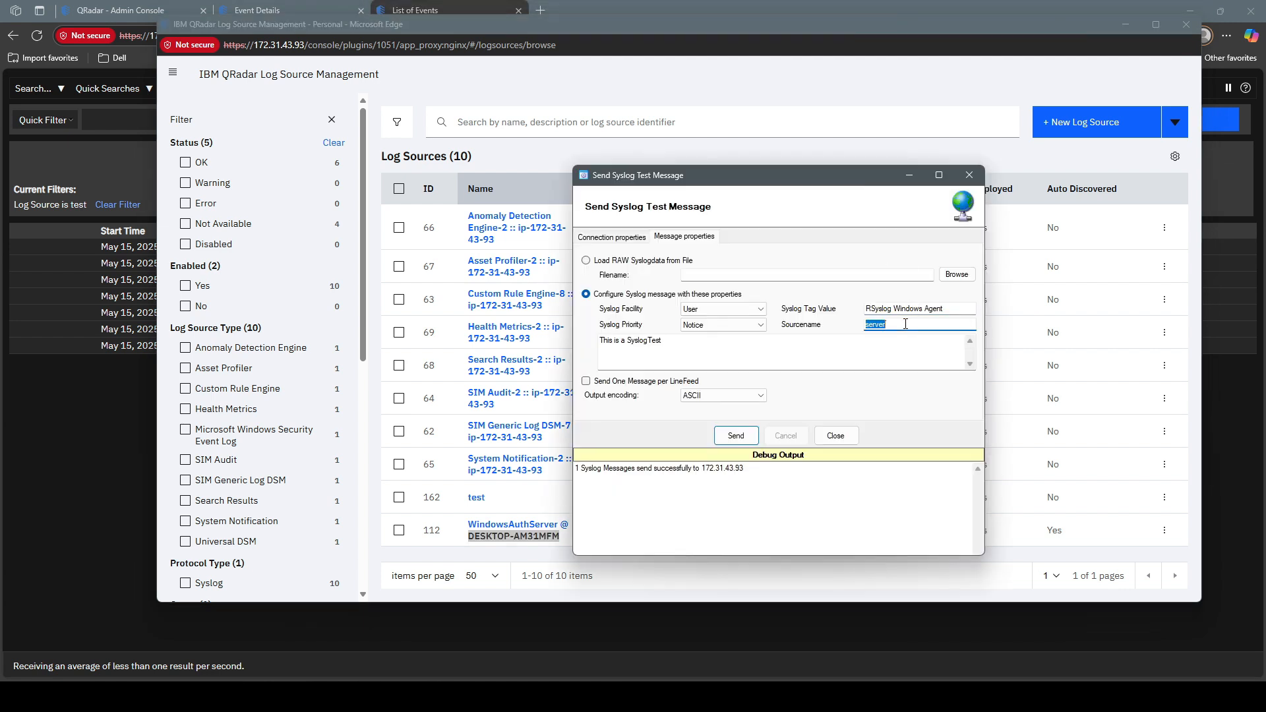
{"action": "key", "text": "ctrl+v"}
{"action": "left_click", "coordinate": [736, 436]}
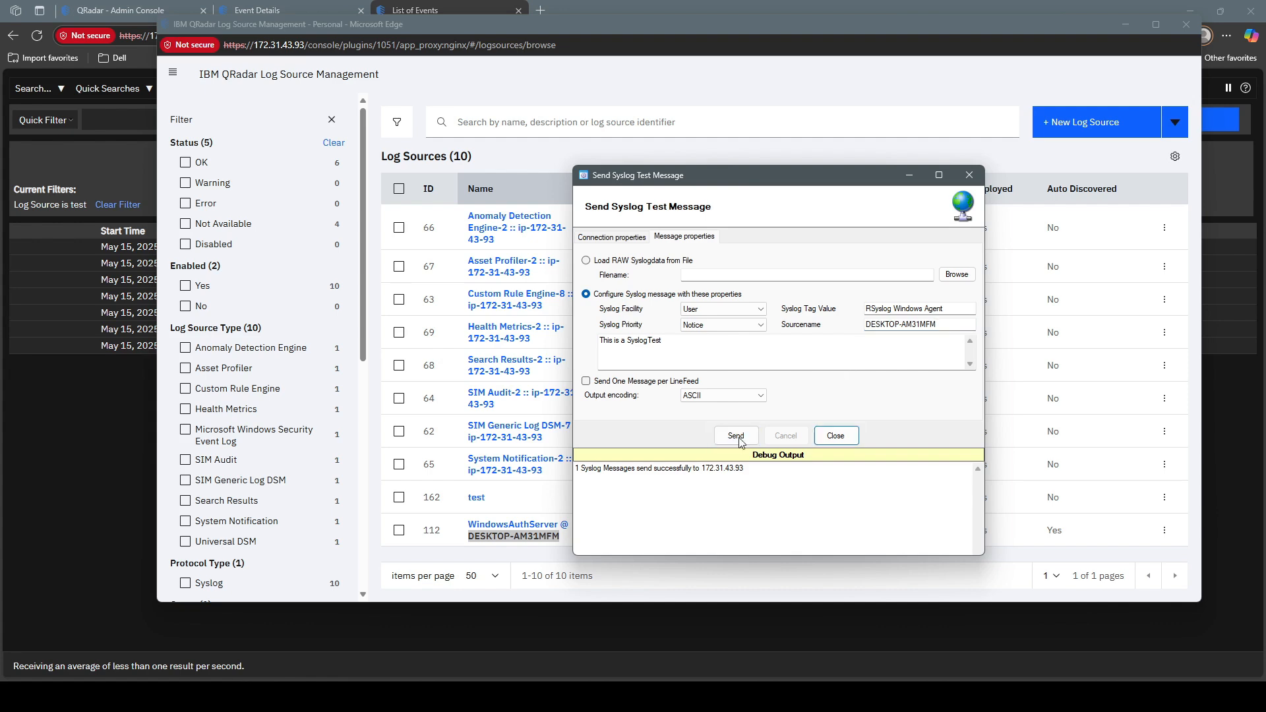
{"action": "left_click", "coordinate": [399, 530]}
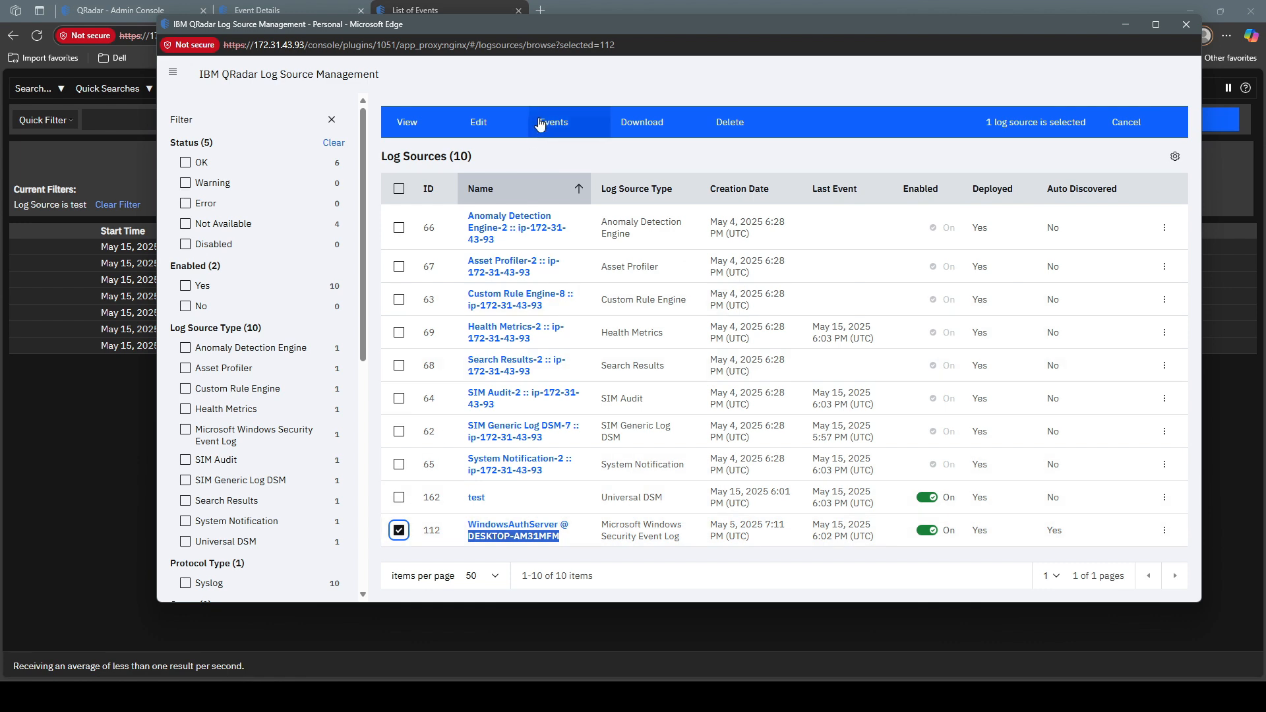
Step: Check WindowsAuthServer's events as raw payloads for SyslogTest messages, then close that tab
{"action": "left_click", "coordinate": [541, 123]}
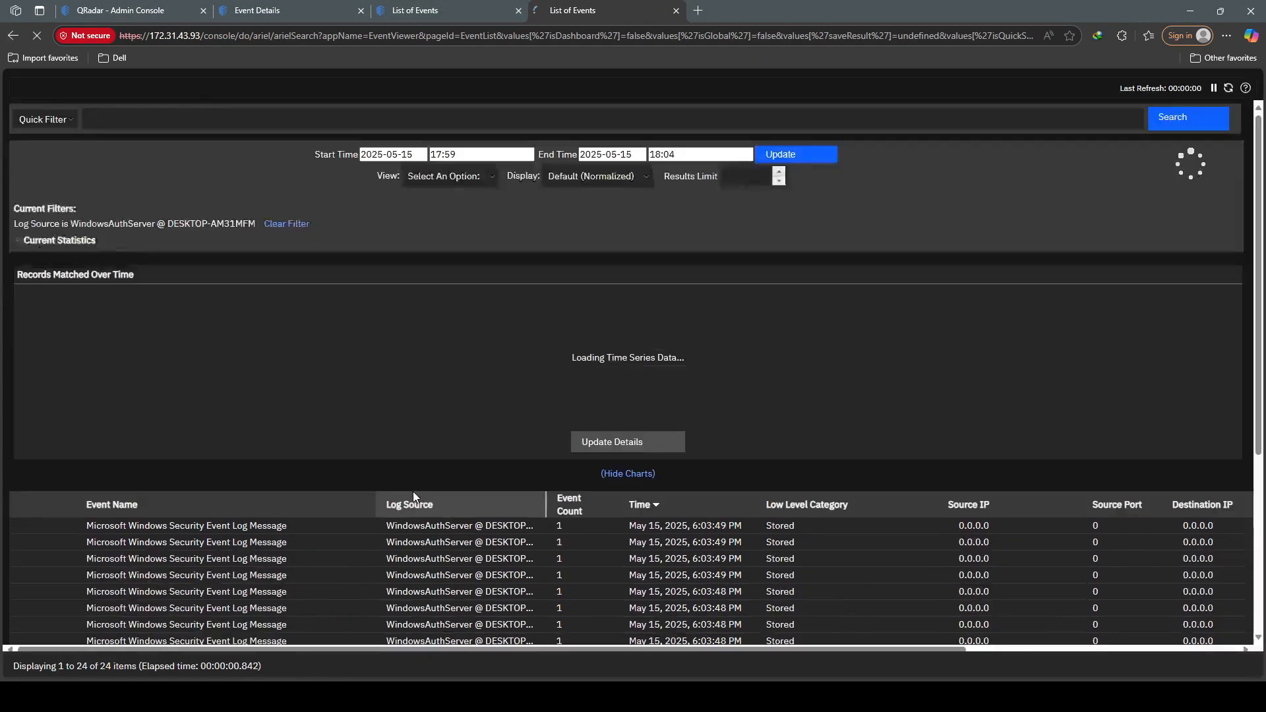
{"action": "scroll", "coordinate": [429, 475], "scroll_direction": "down", "scroll_amount": 4}
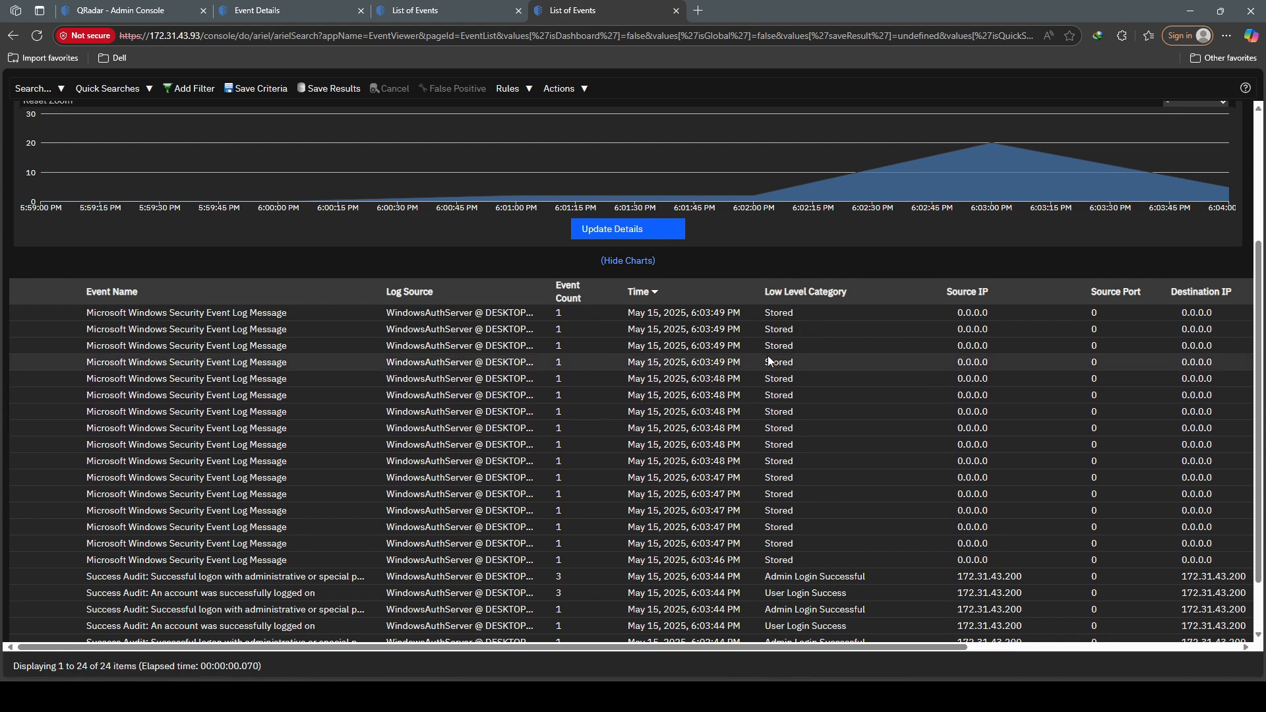
{"action": "scroll", "coordinate": [771, 356], "scroll_direction": "up", "scroll_amount": 1}
{"action": "scroll", "coordinate": [771, 358], "scroll_direction": "up", "scroll_amount": 2}
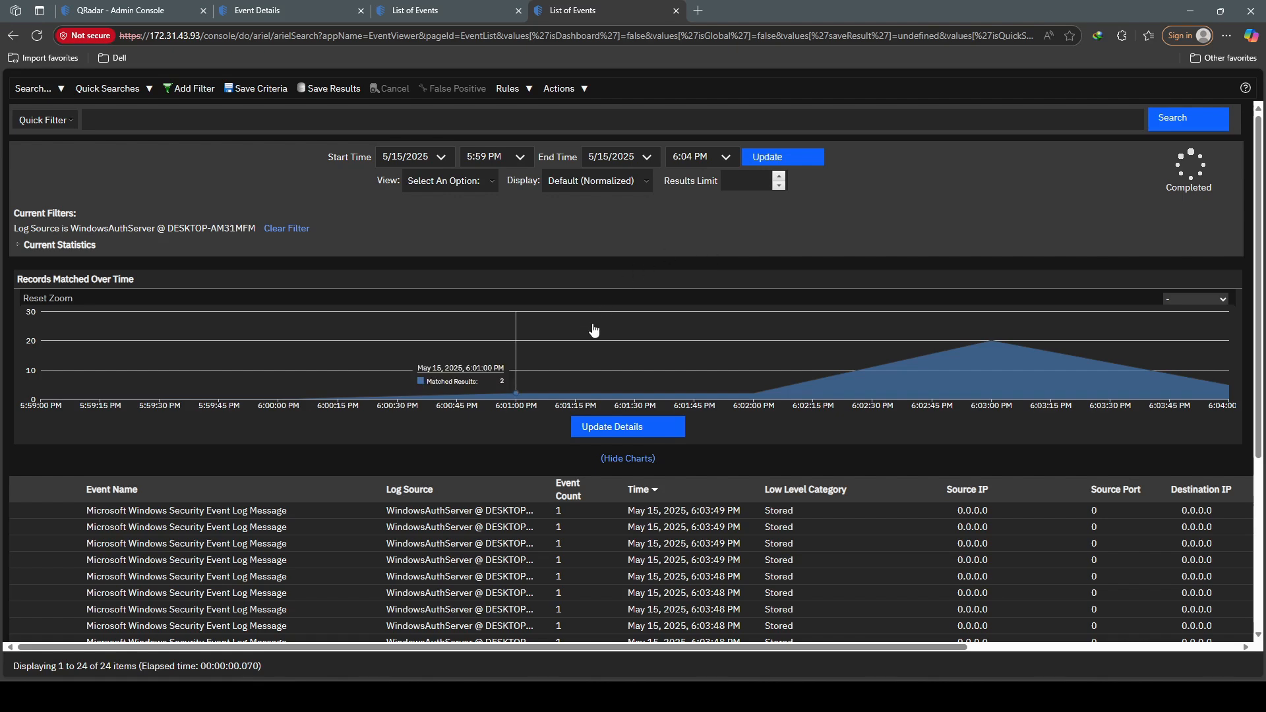
{"action": "scroll", "coordinate": [501, 435], "scroll_direction": "down", "scroll_amount": 2}
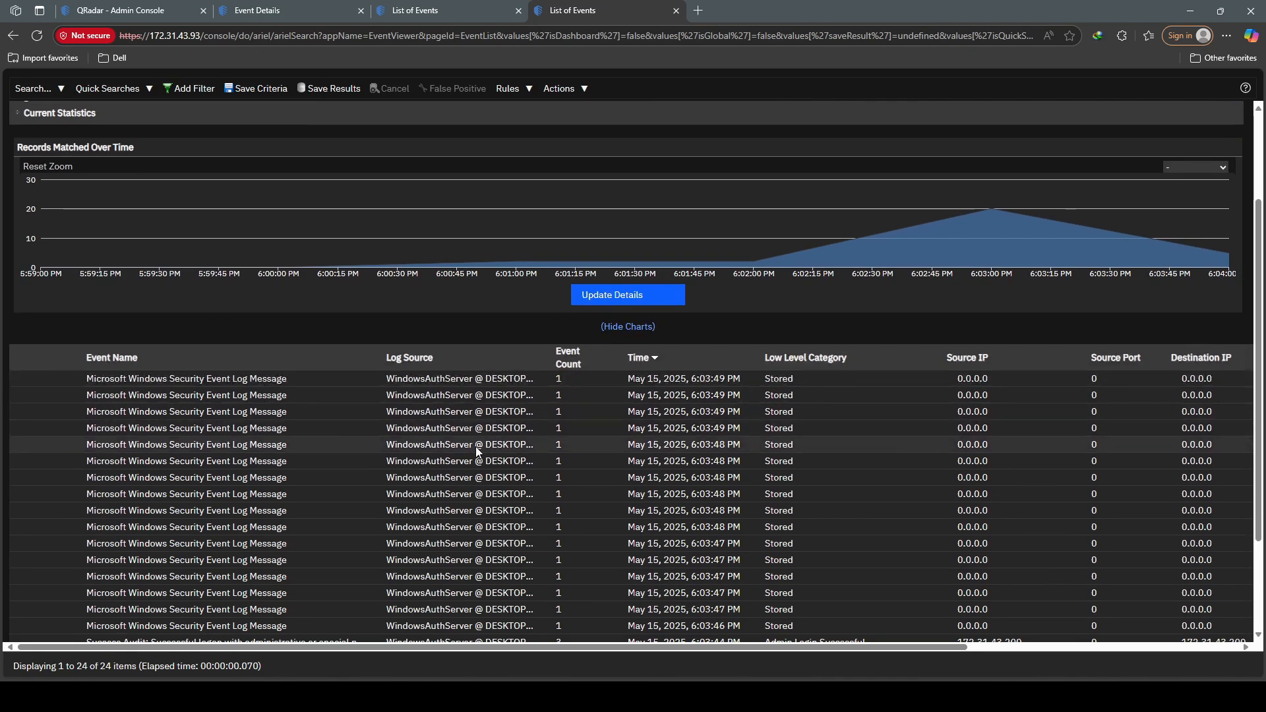
{"action": "scroll", "coordinate": [484, 449], "scroll_direction": "up", "scroll_amount": 2}
{"action": "left_click", "coordinate": [596, 180]}
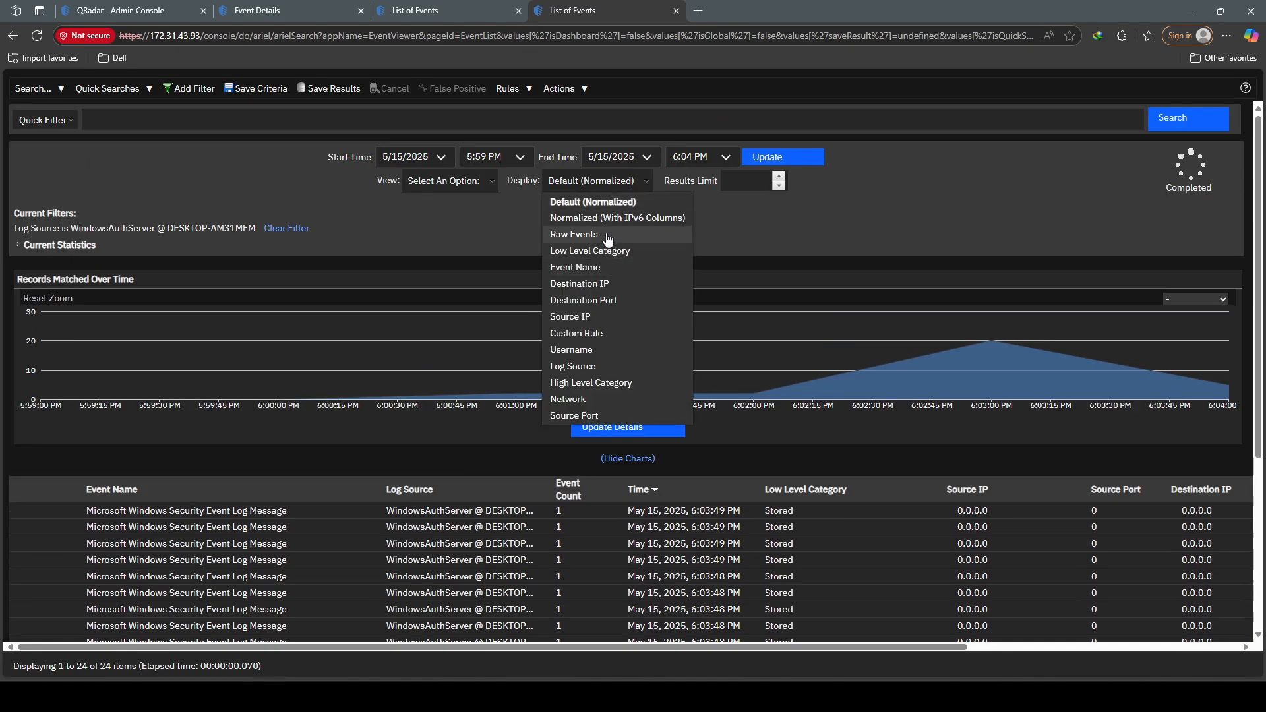
{"action": "left_click", "coordinate": [607, 234]}
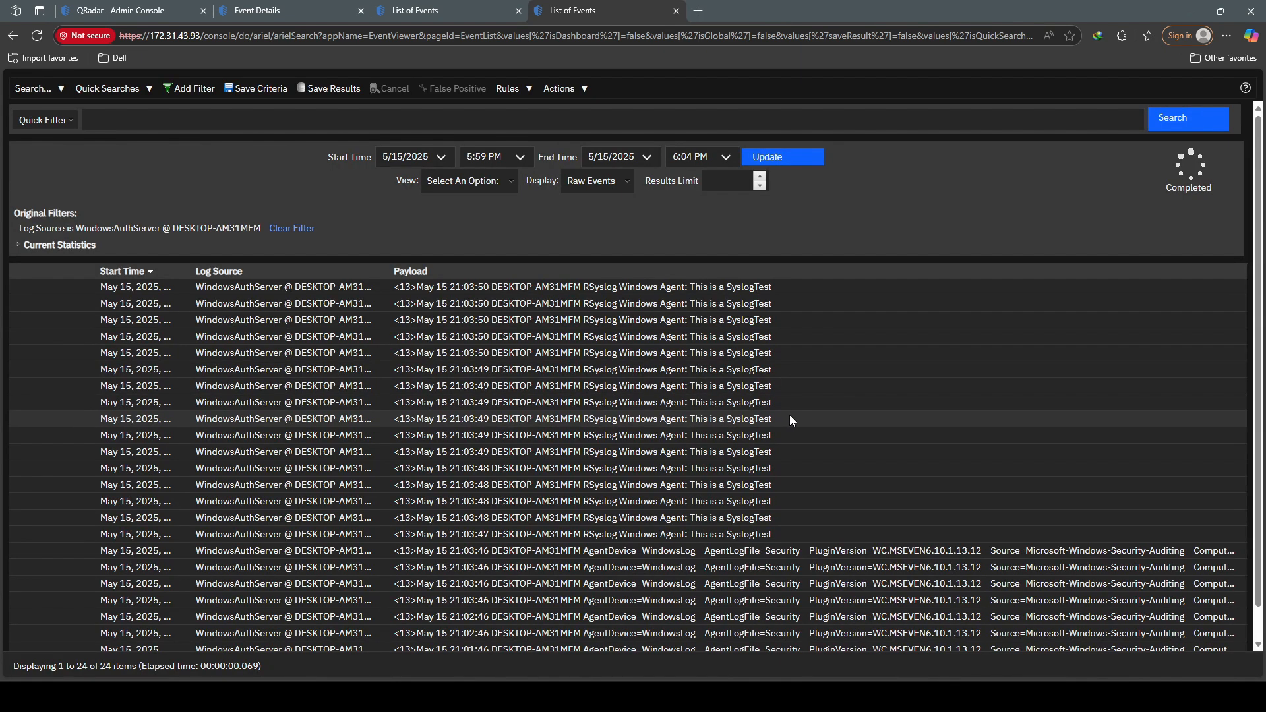
{"action": "key", "text": "ctrl+w"}
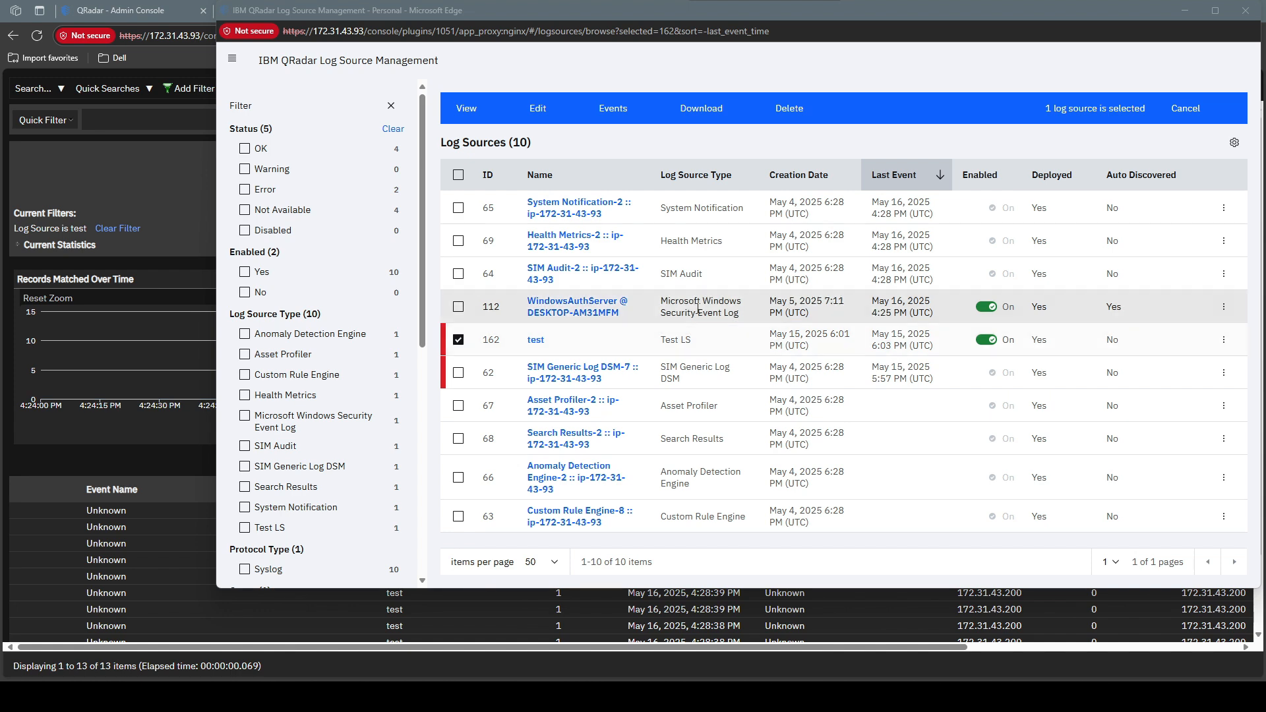
{"action": "left_click", "coordinate": [188, 220]}
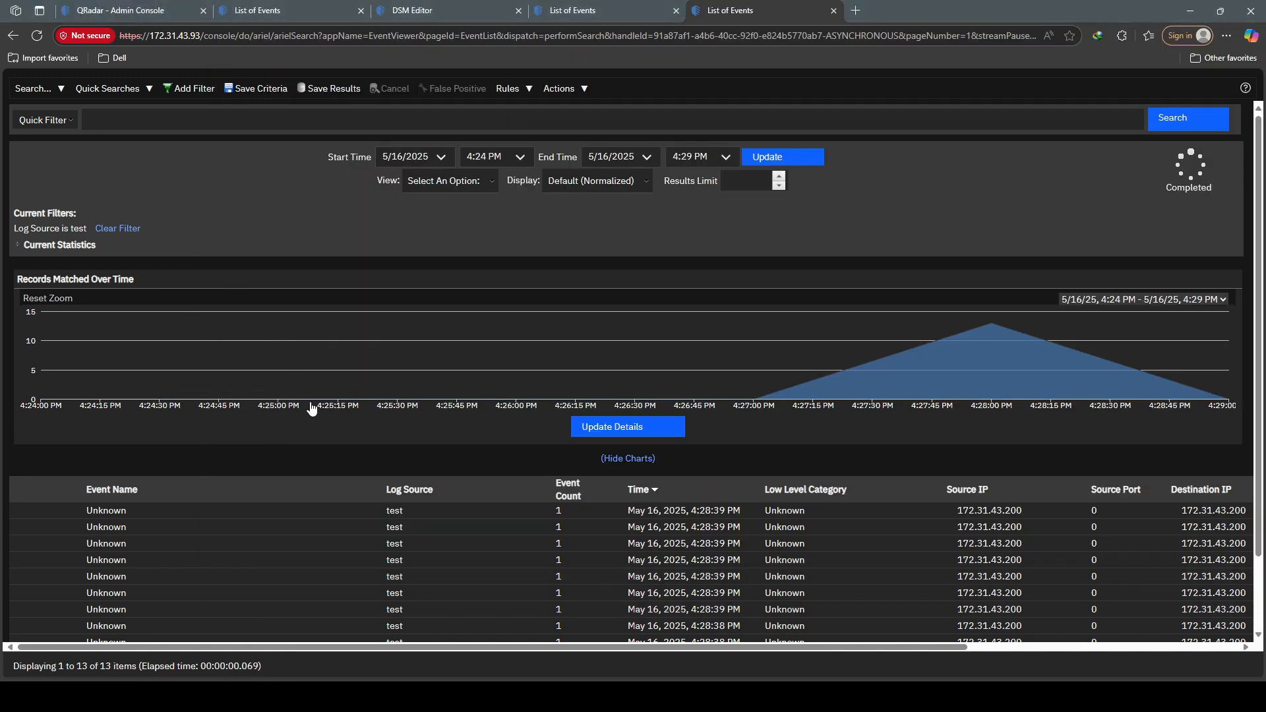
{"action": "scroll", "coordinate": [349, 466], "scroll_direction": "down", "scroll_amount": 1}
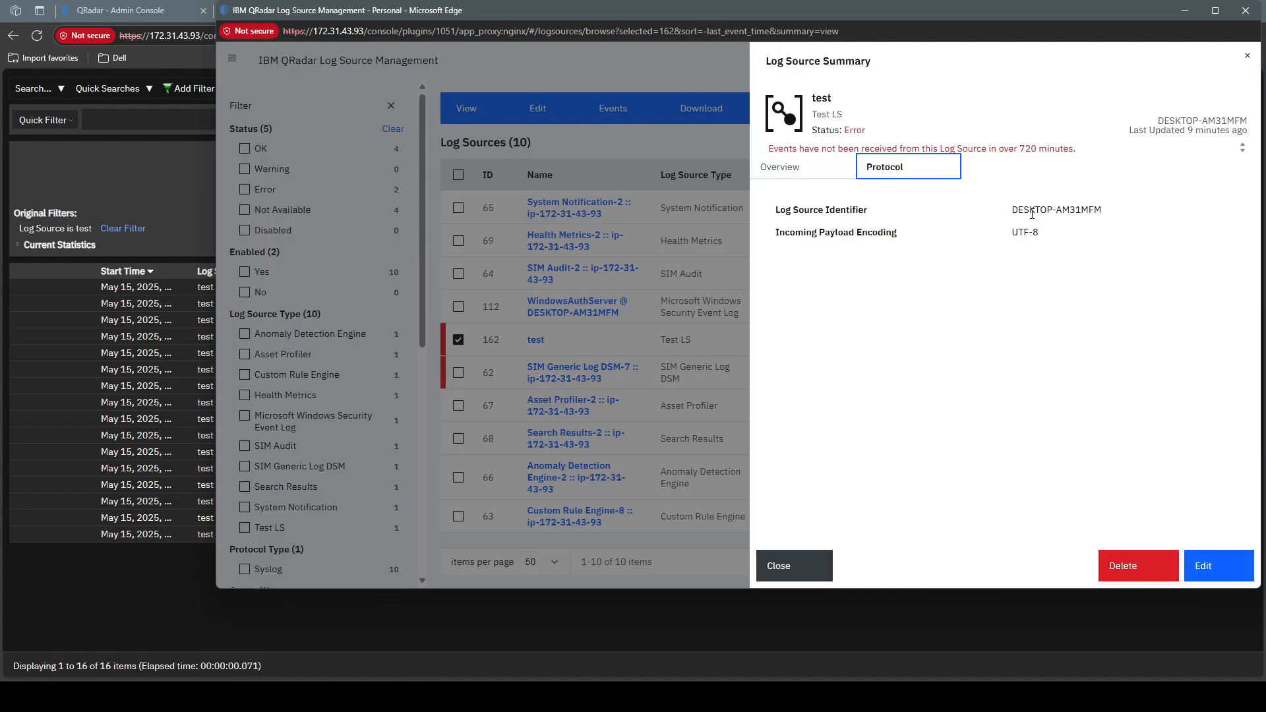
Step: Confirm WindowsAuthServer's protocol settings also contain the identifier DESKTOP-AM31MFM
{"action": "left_click_drag", "start_coordinate": [1032, 214], "coordinate": [1109, 224]}
{"action": "key", "text": "ctrl+c"}
{"action": "left_click", "coordinate": [722, 349]}
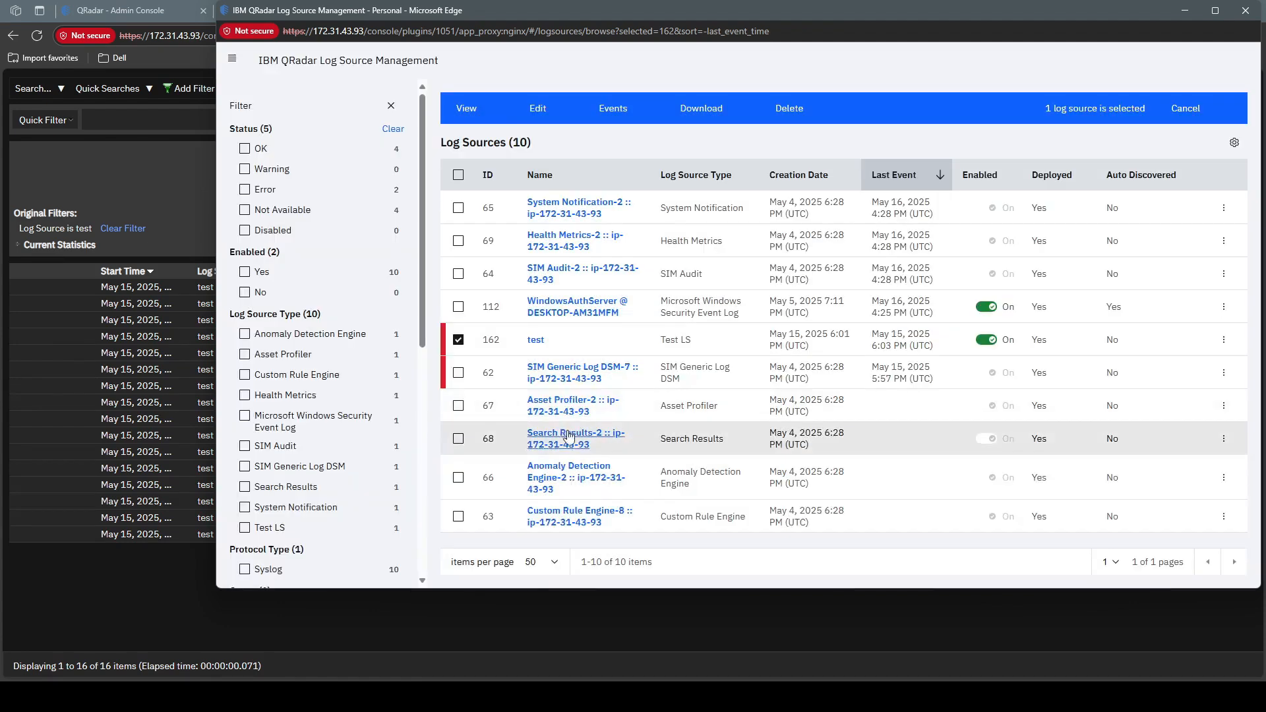
{"action": "left_click", "coordinate": [578, 307]}
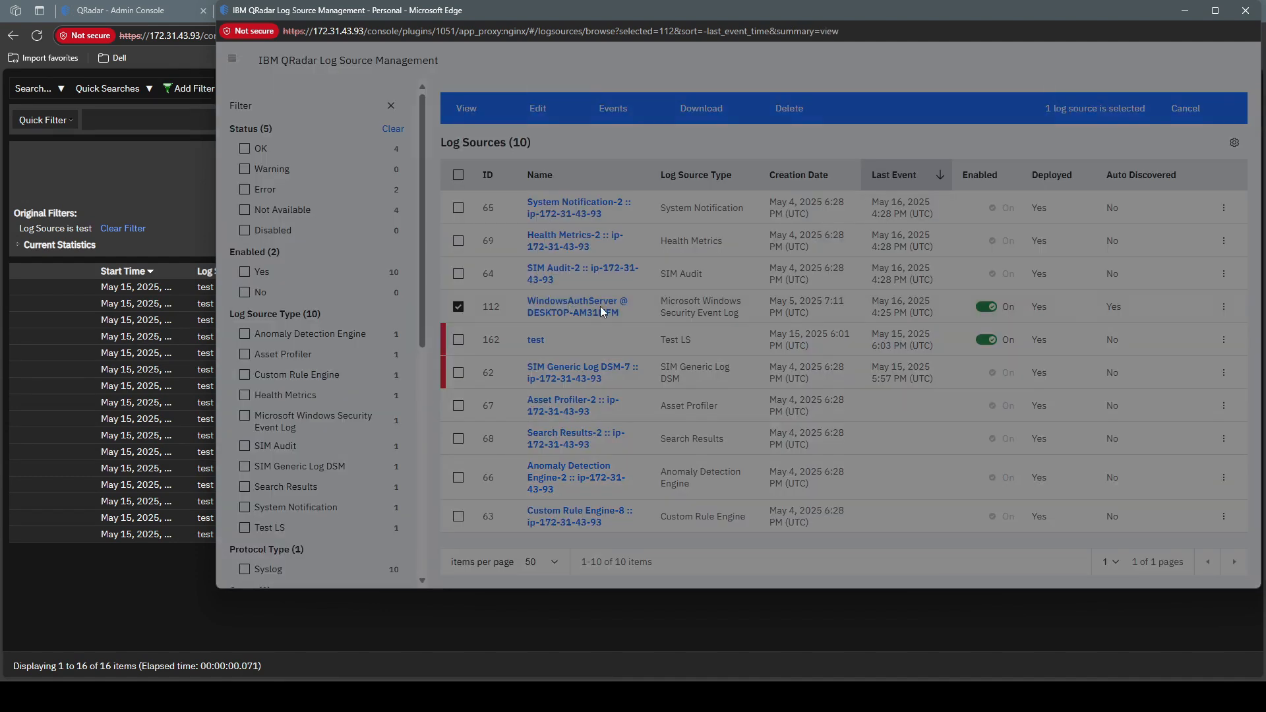
{"action": "left_click", "coordinate": [953, 157]}
{"action": "key", "text": "ctrl+f"}
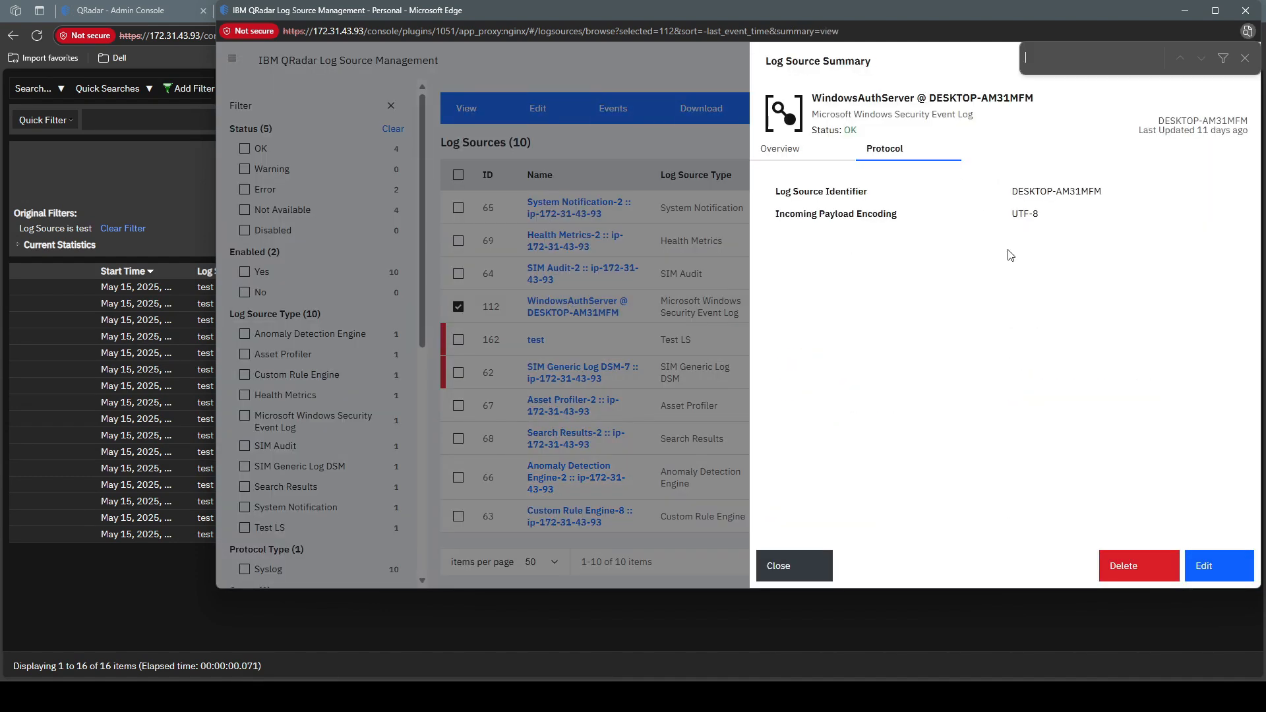
{"action": "key", "text": "ctrl+v"}
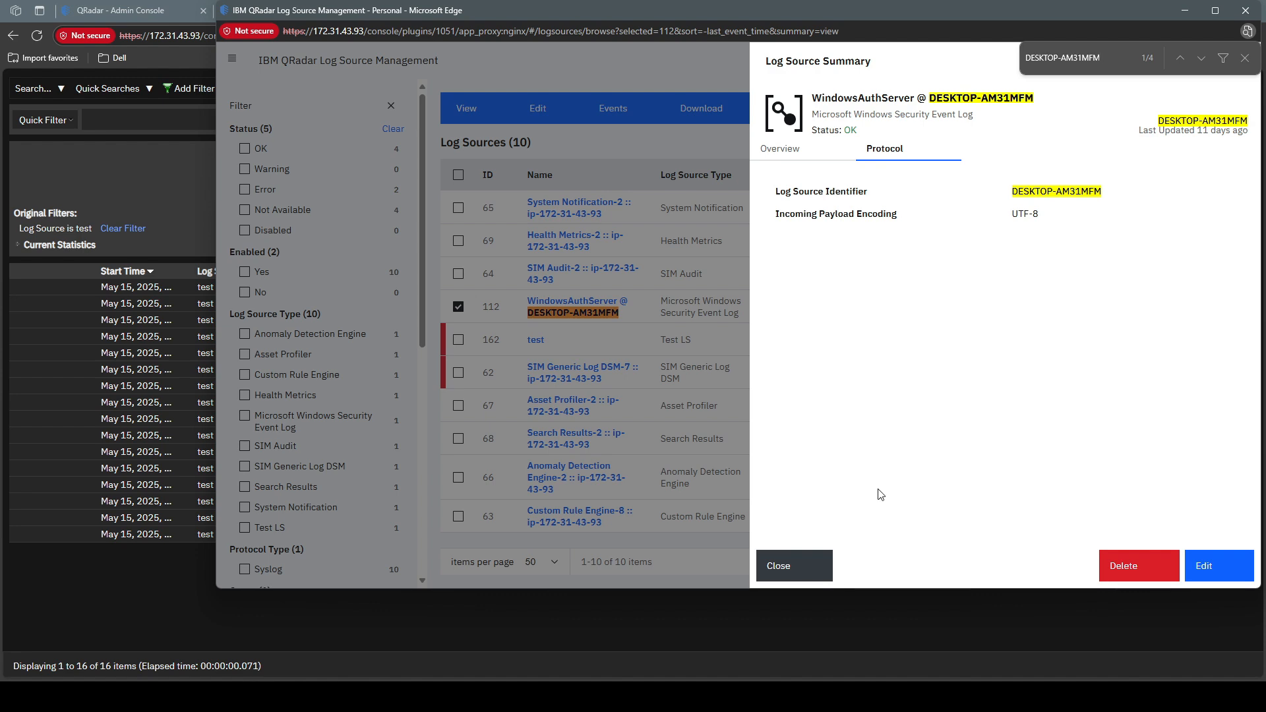
{"action": "left_click", "coordinate": [806, 572]}
Step: Select only the test log source and open an event search for it
{"action": "left_click_drag", "start_coordinate": [616, 401], "coordinate": [572, 364]}
{"action": "left_click", "coordinate": [446, 309]}
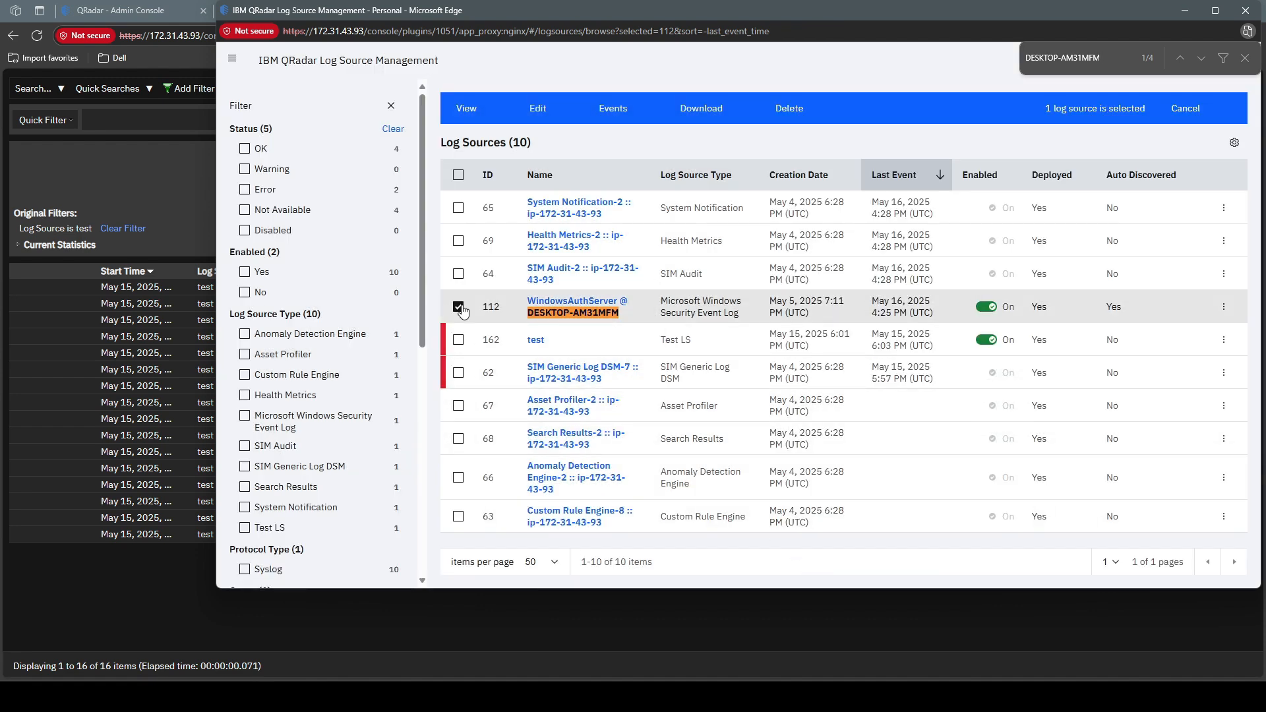
{"action": "left_click", "coordinate": [459, 308]}
{"action": "left_click", "coordinate": [459, 340]}
{"action": "left_click", "coordinate": [615, 107]}
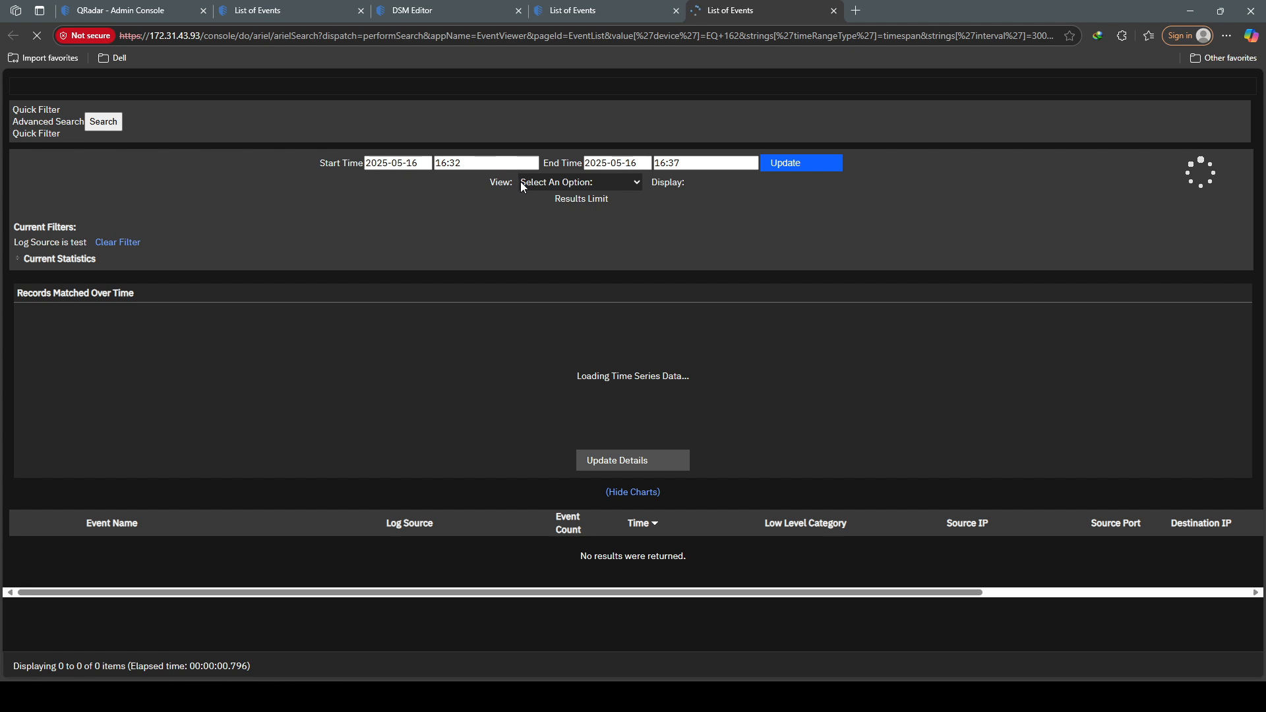
Step: Limit the test log source events to the last 30 minutes and display them as raw events
{"action": "left_click", "coordinate": [449, 178]}
{"action": "left_click", "coordinate": [472, 279]}
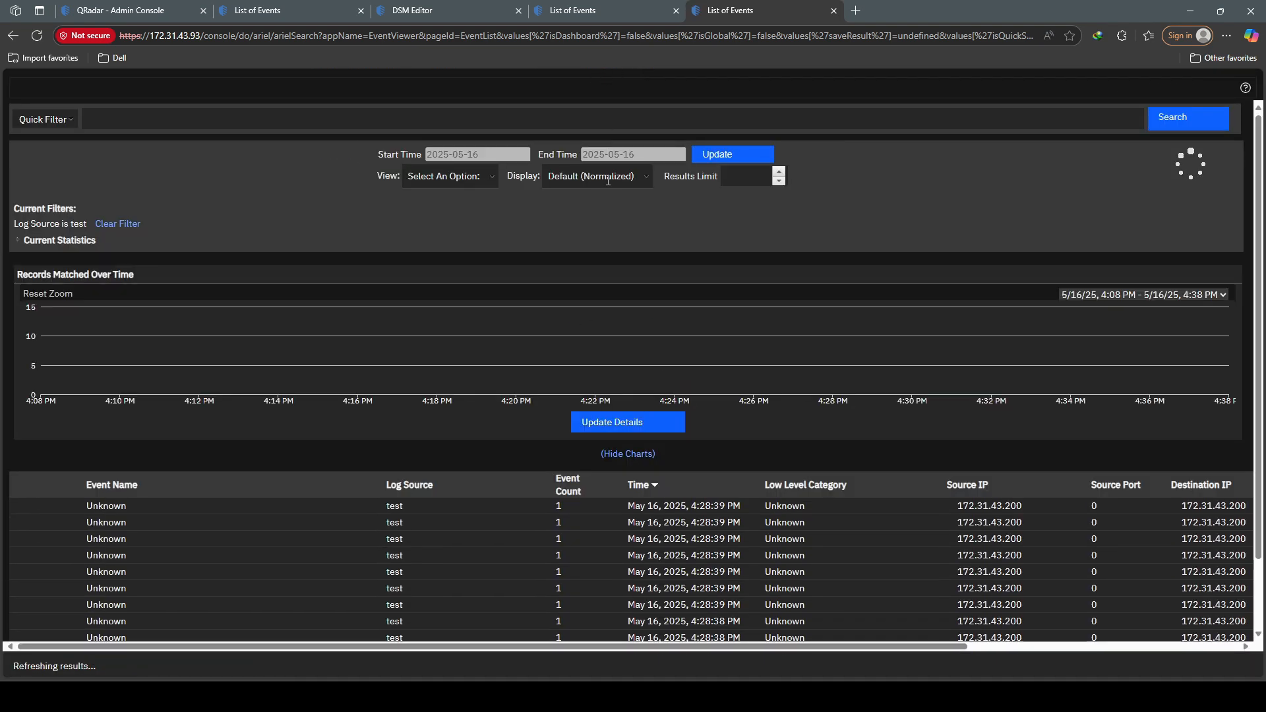
{"action": "left_click", "coordinate": [597, 180]}
{"action": "left_click", "coordinate": [580, 234]}
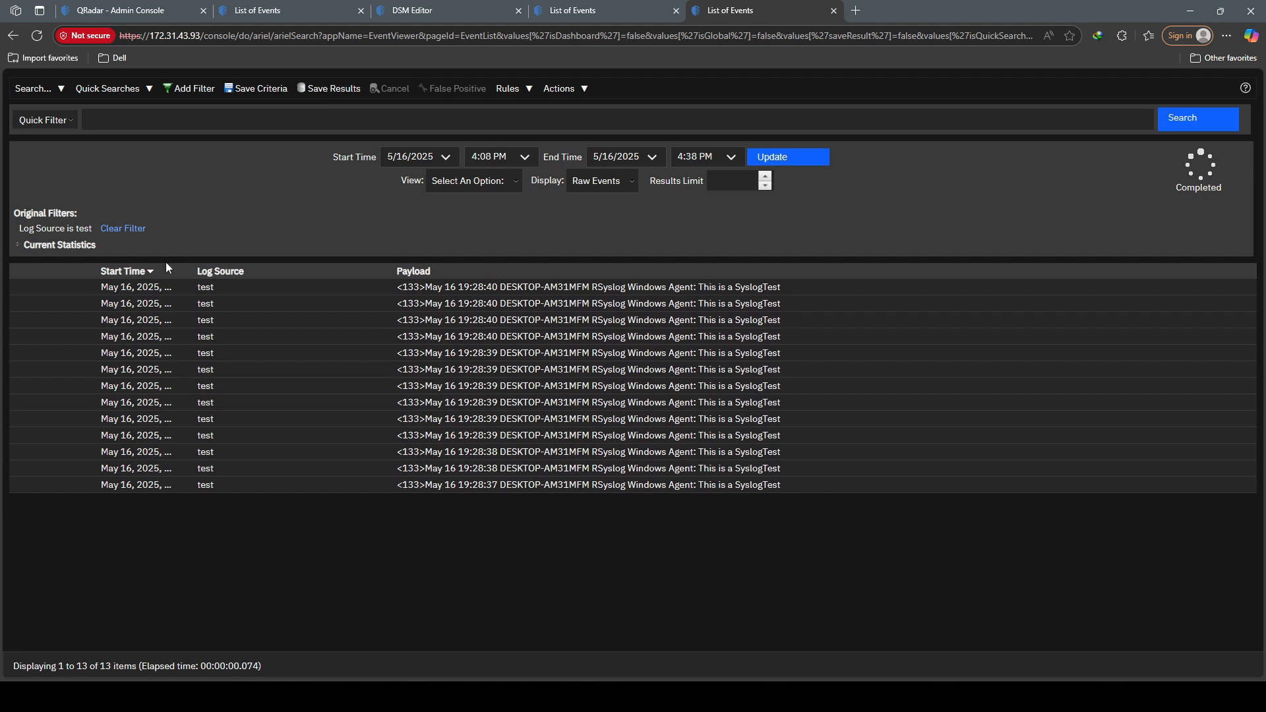
Step: Open the newest SyslogTest event's details and scroll down to its Log Source Identifier and back
{"action": "double_click", "coordinate": [529, 289]}
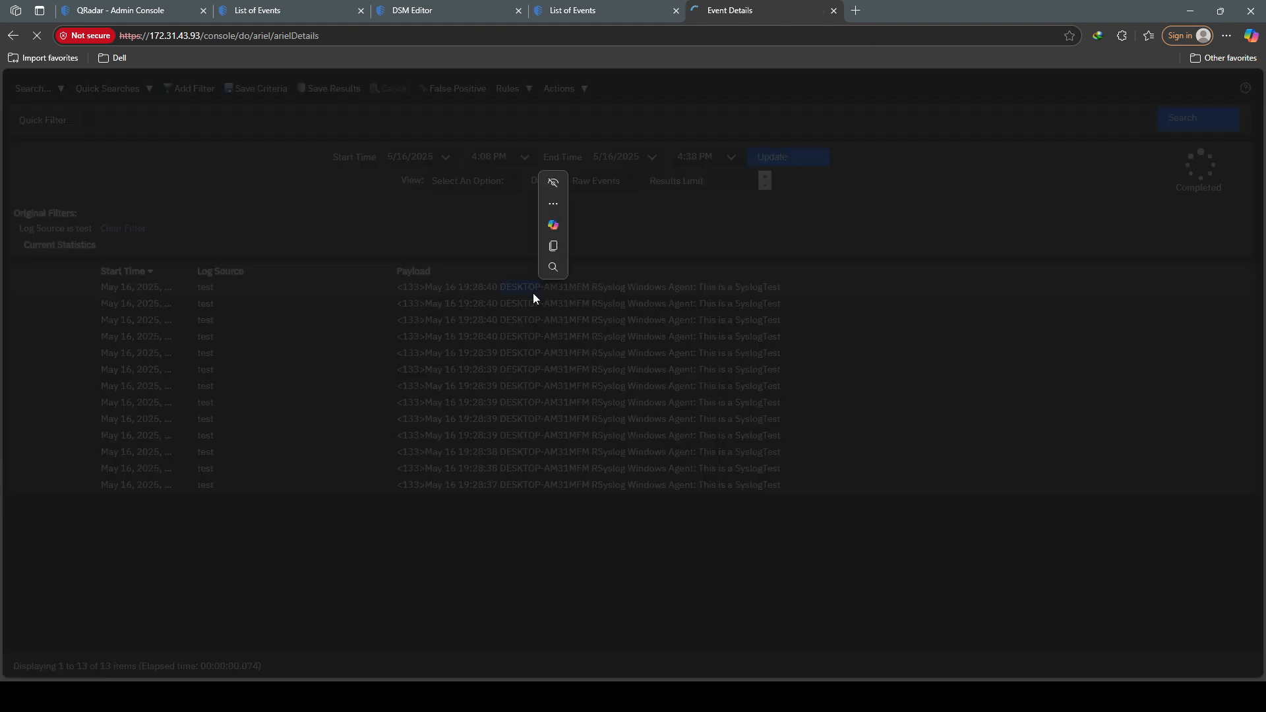
{"action": "scroll", "coordinate": [527, 343], "scroll_direction": "down", "scroll_amount": 12}
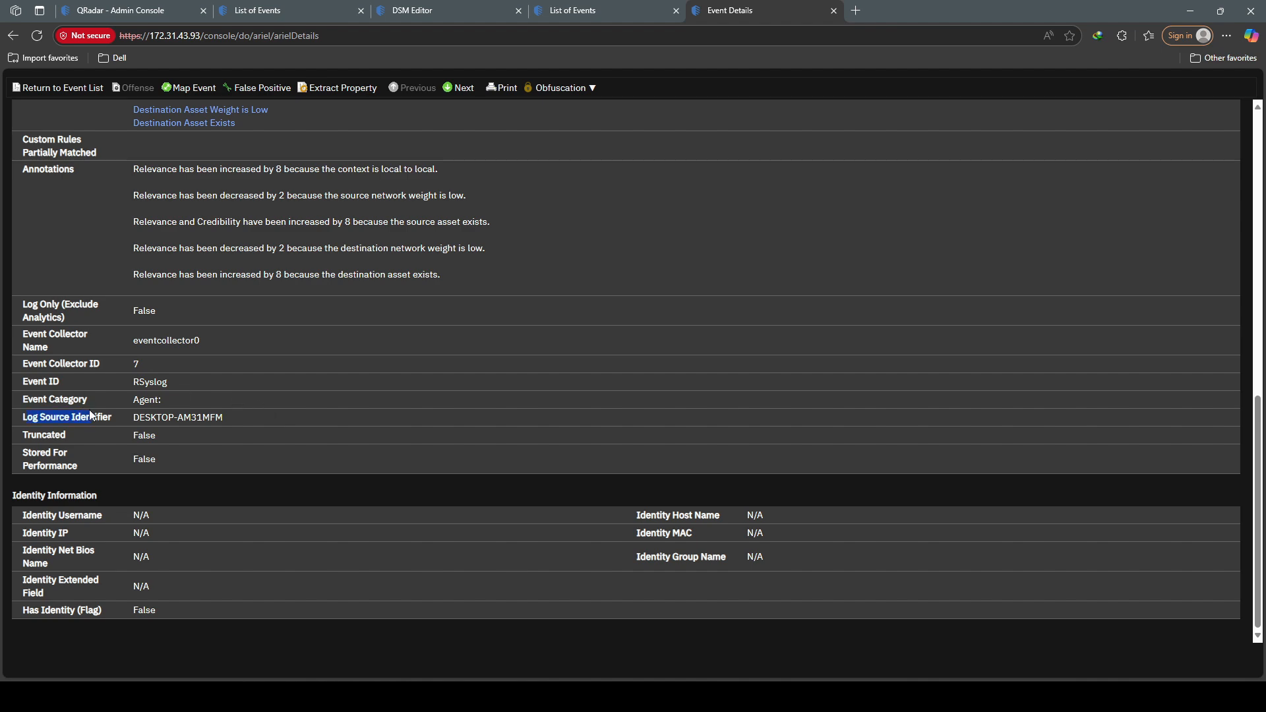
{"action": "scroll", "coordinate": [243, 427], "scroll_direction": "up", "scroll_amount": 12}
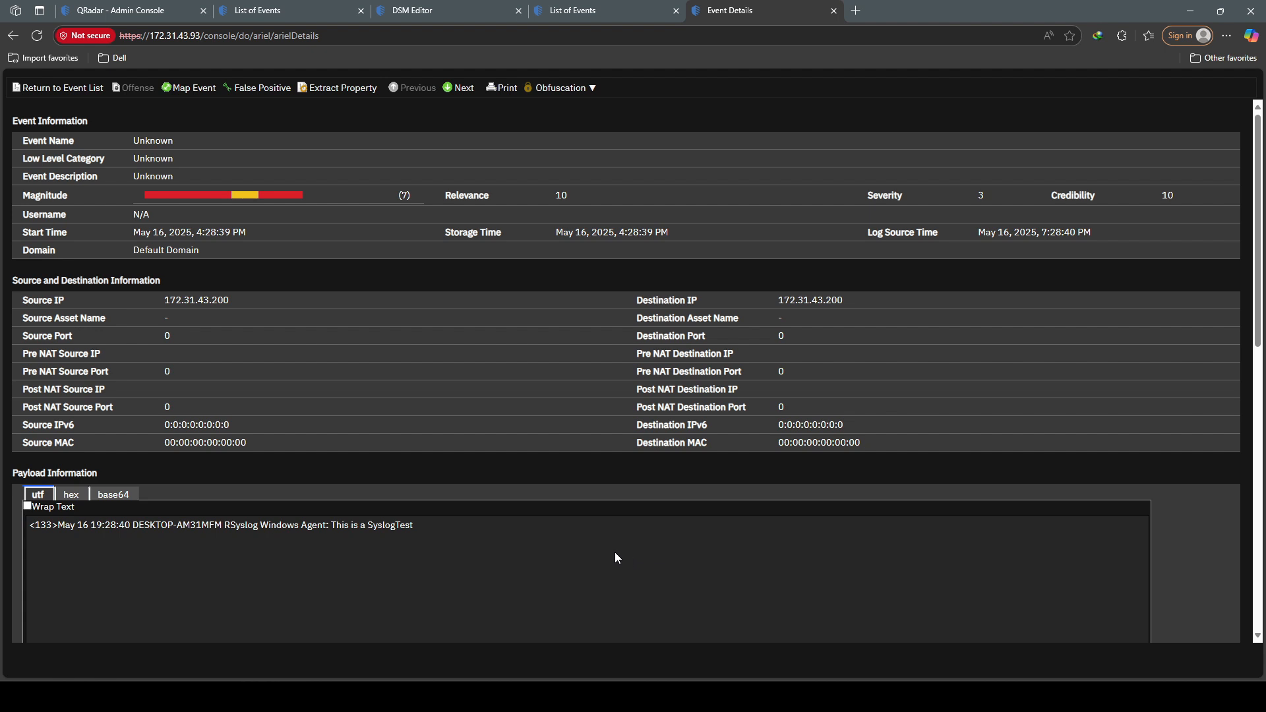
Step: Inspect the protocol settings of the SIM Generic Log DSM-7 log source
{"action": "mouse_move", "coordinate": [620, 696]}
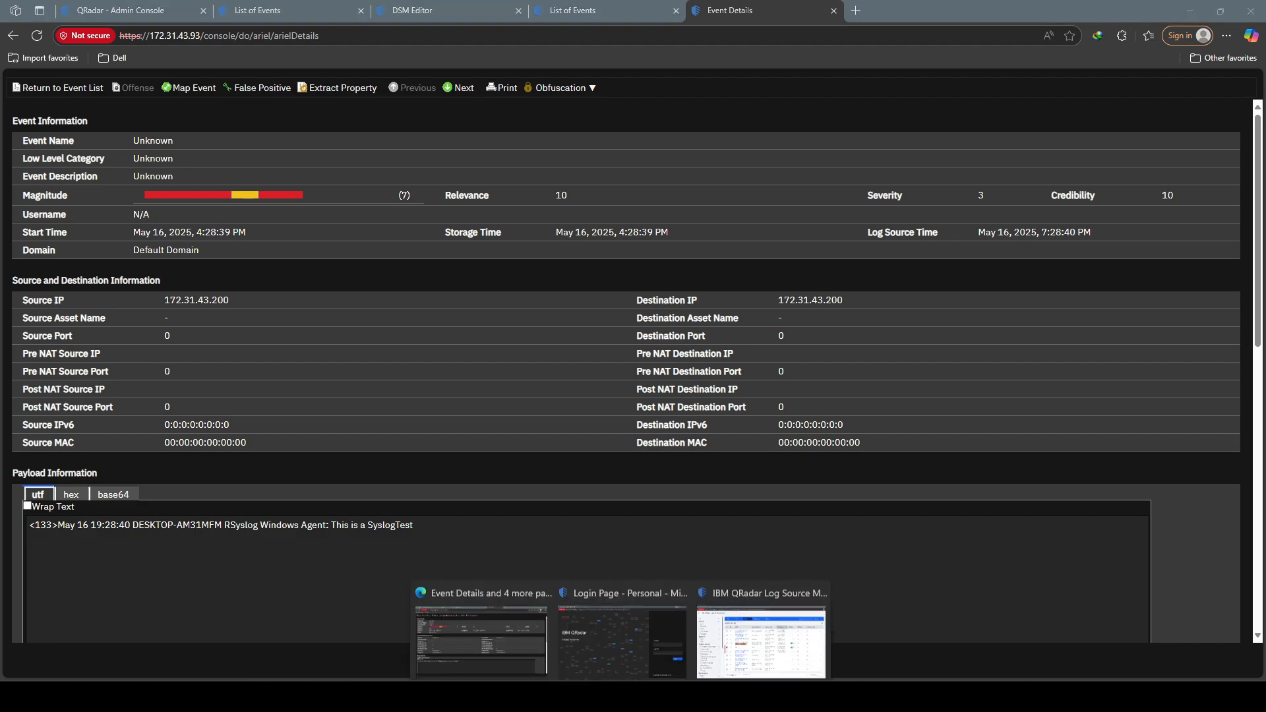
{"action": "left_click", "coordinate": [725, 633]}
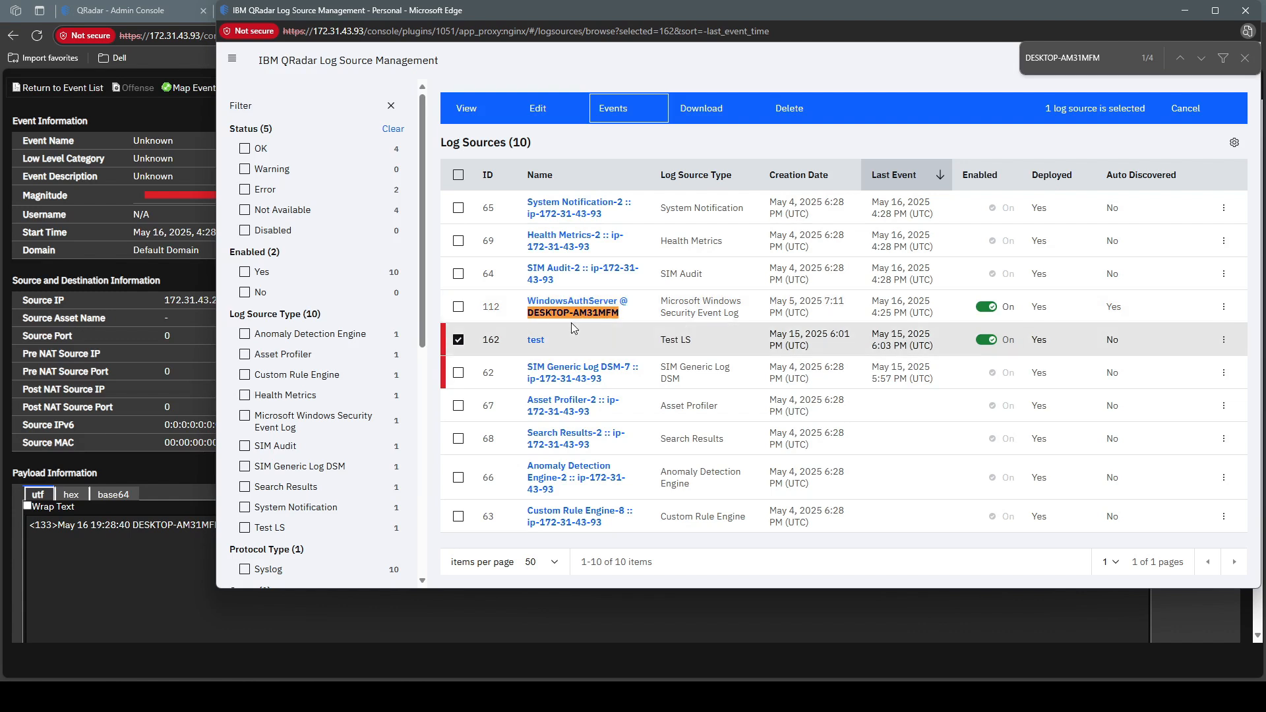
{"action": "left_click", "coordinate": [564, 376]}
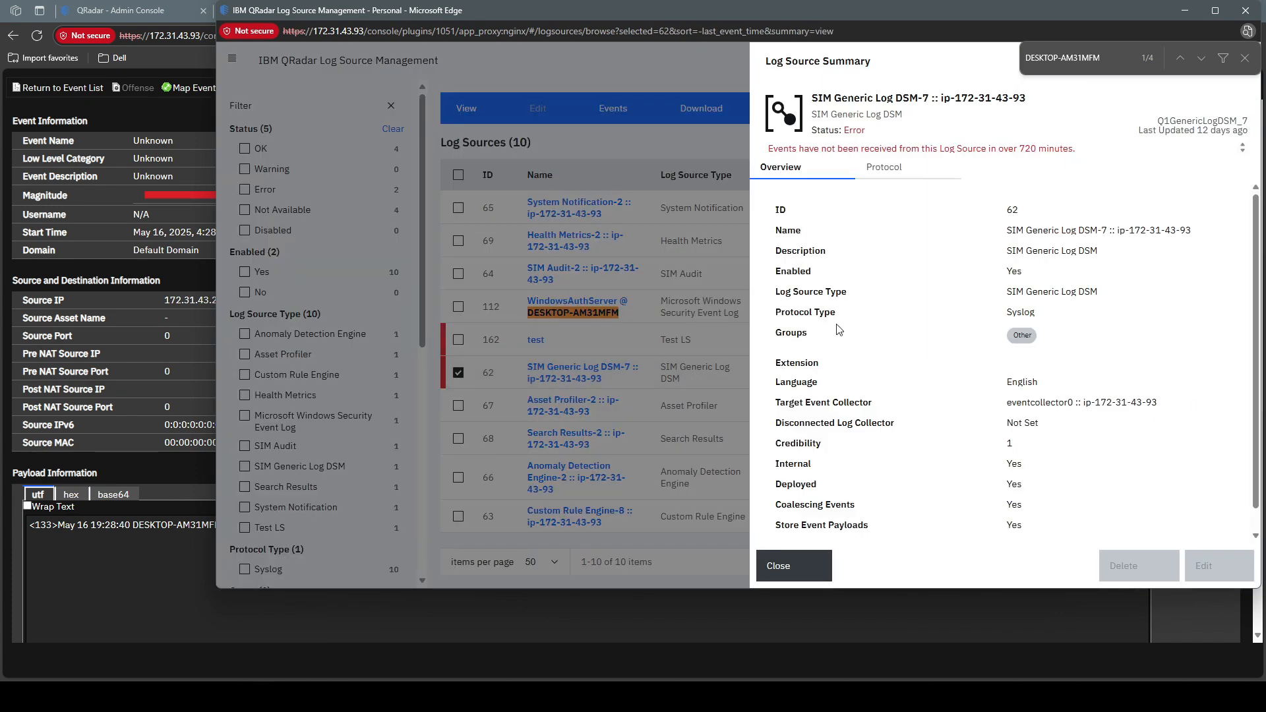
{"action": "left_click", "coordinate": [887, 167]}
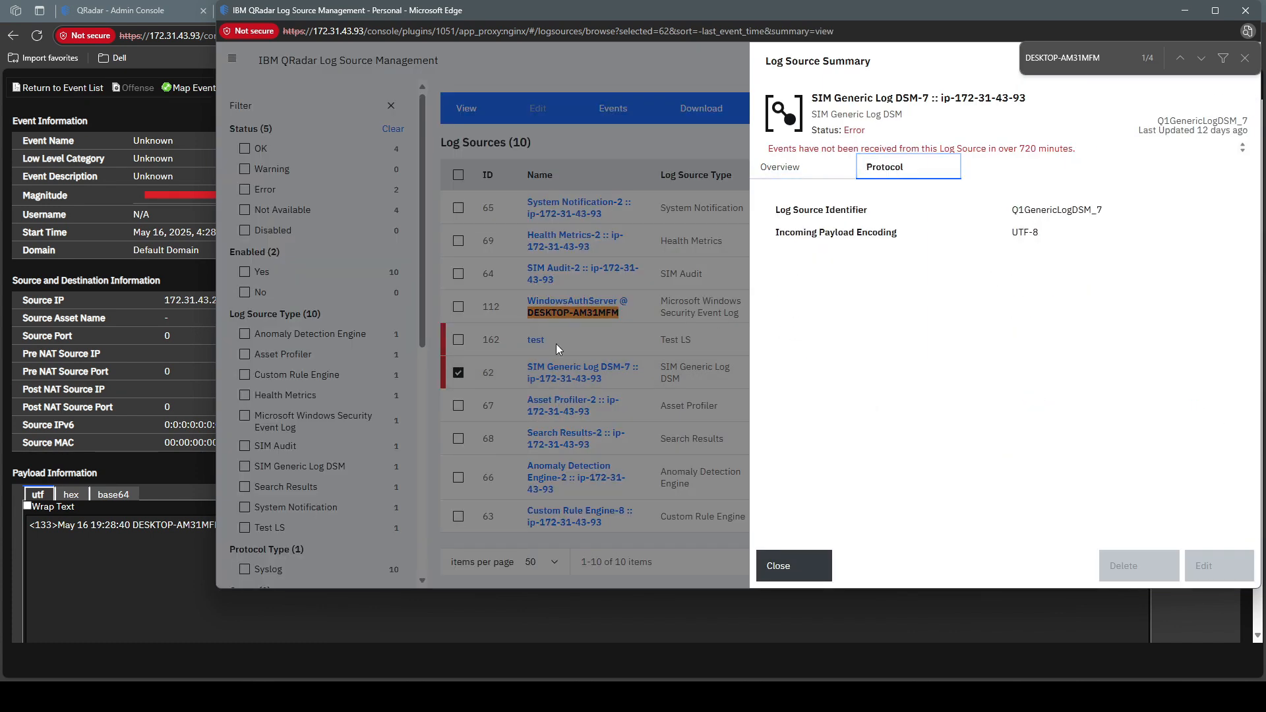
{"action": "left_click", "coordinate": [556, 343]}
Step: Copy the test log source's identifier DESKTOP-AM31MFM and search the log sources for it
{"action": "left_click", "coordinate": [550, 340]}
{"action": "left_click", "coordinate": [536, 339]}
{"action": "left_click", "coordinate": [884, 167]}
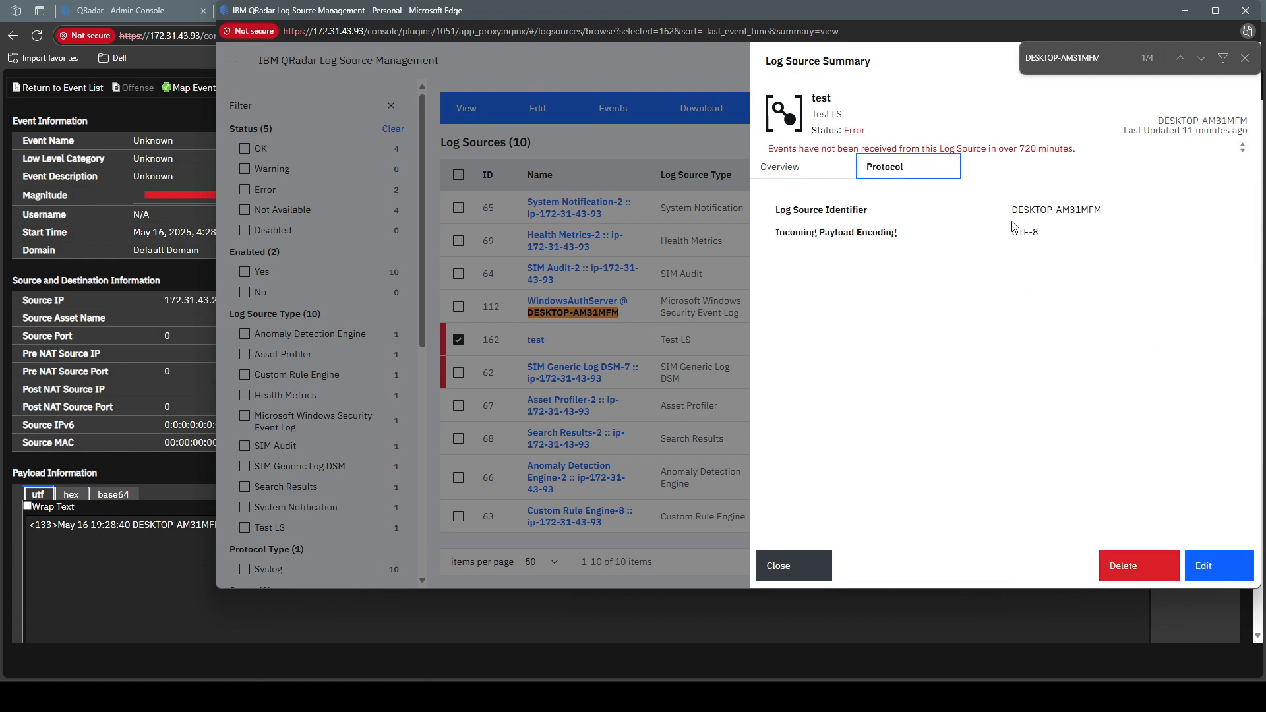
{"action": "triple_click", "coordinate": [1055, 209]}
{"action": "left_click_drag", "start_coordinate": [1013, 209], "coordinate": [1105, 218]}
{"action": "key", "text": "ctrl+c"}
{"action": "left_click", "coordinate": [505, 296]}
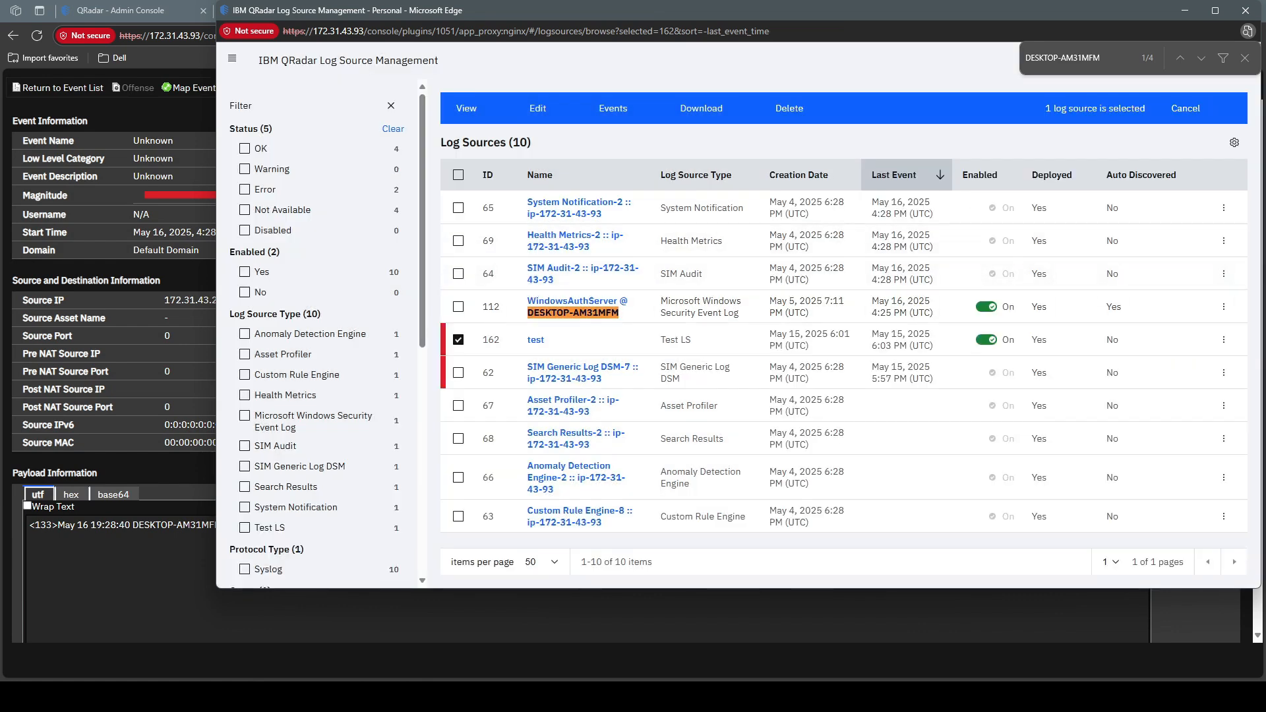
{"action": "left_click", "coordinate": [1184, 109]}
{"action": "key", "text": "ctrl+v"}
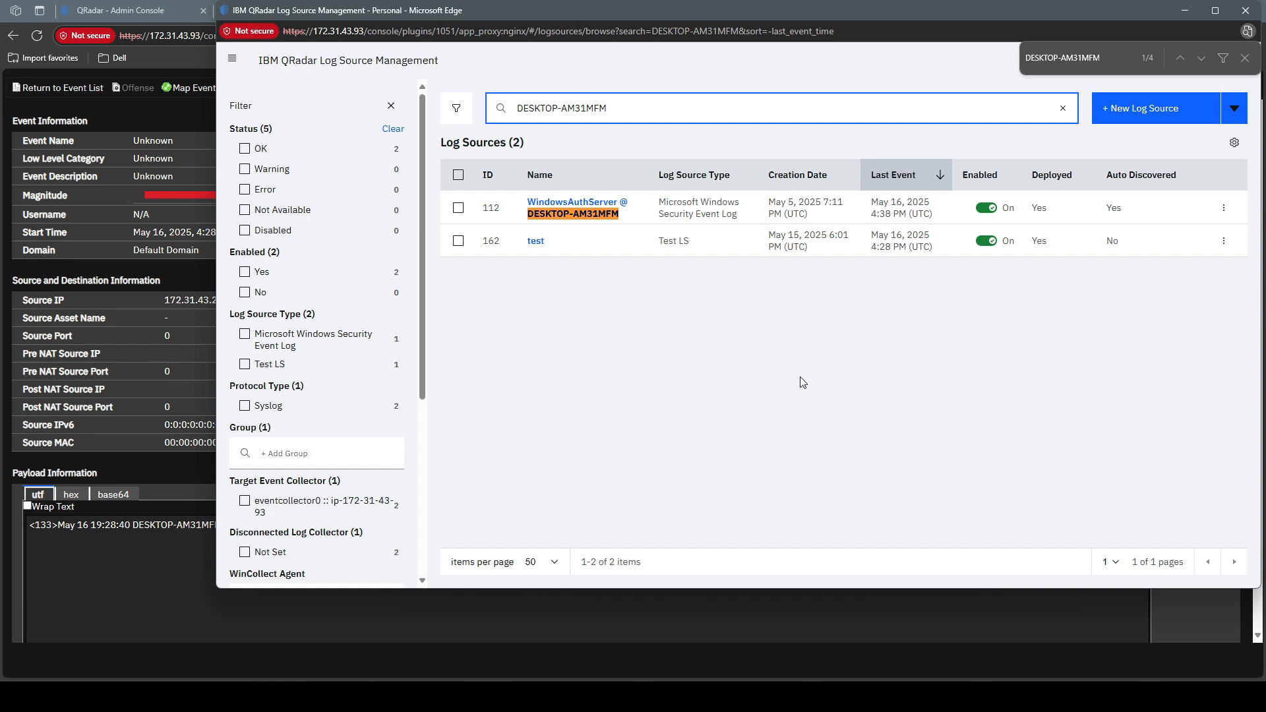
Step: View Restart Event Collection Services under the Admin Console's Advanced menu, then minimize Edge to reveal MobaXterm
{"action": "left_click", "coordinate": [666, 697]}
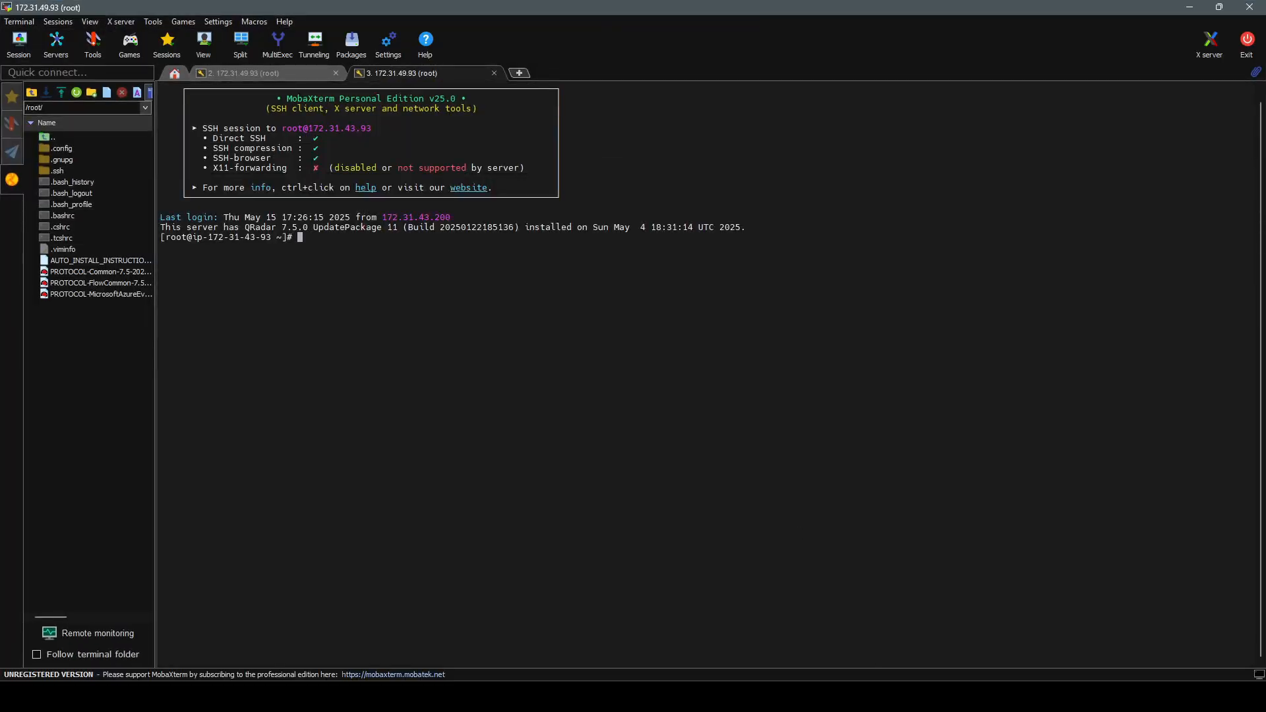
{"action": "mouse_move", "coordinate": [619, 696]}
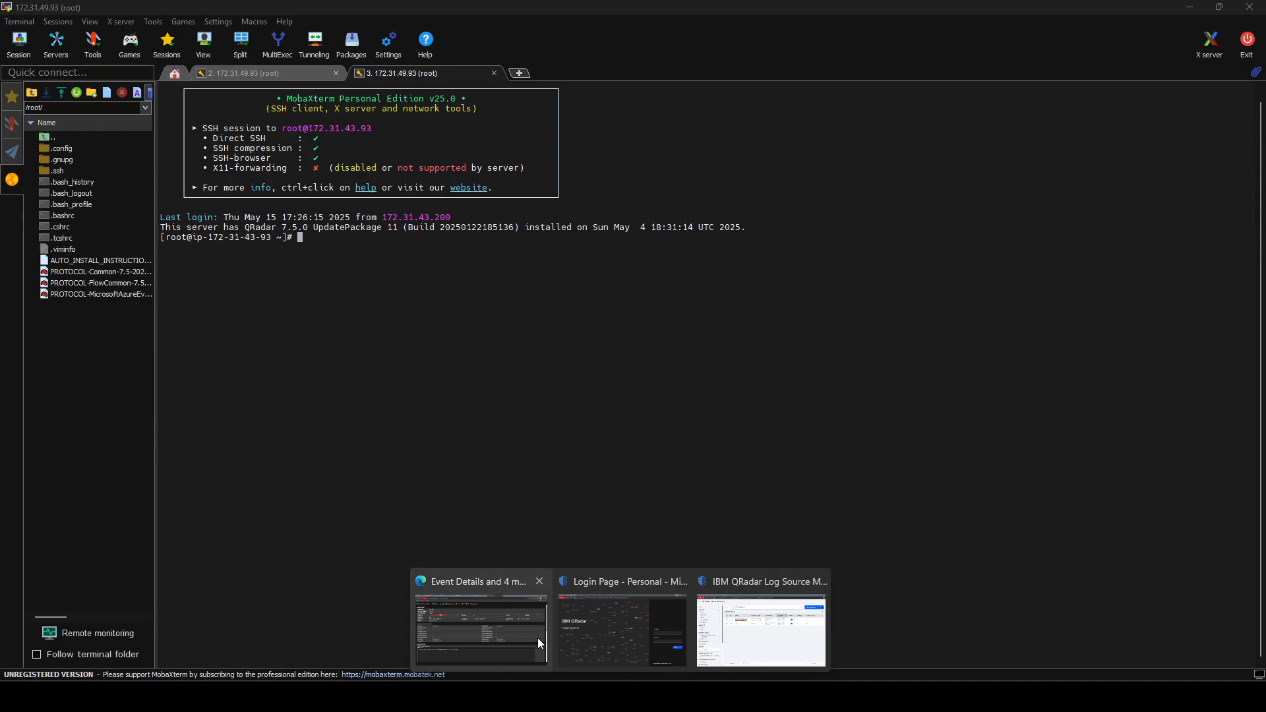
{"action": "left_click", "coordinate": [537, 639]}
{"action": "left_click", "coordinate": [125, 11]}
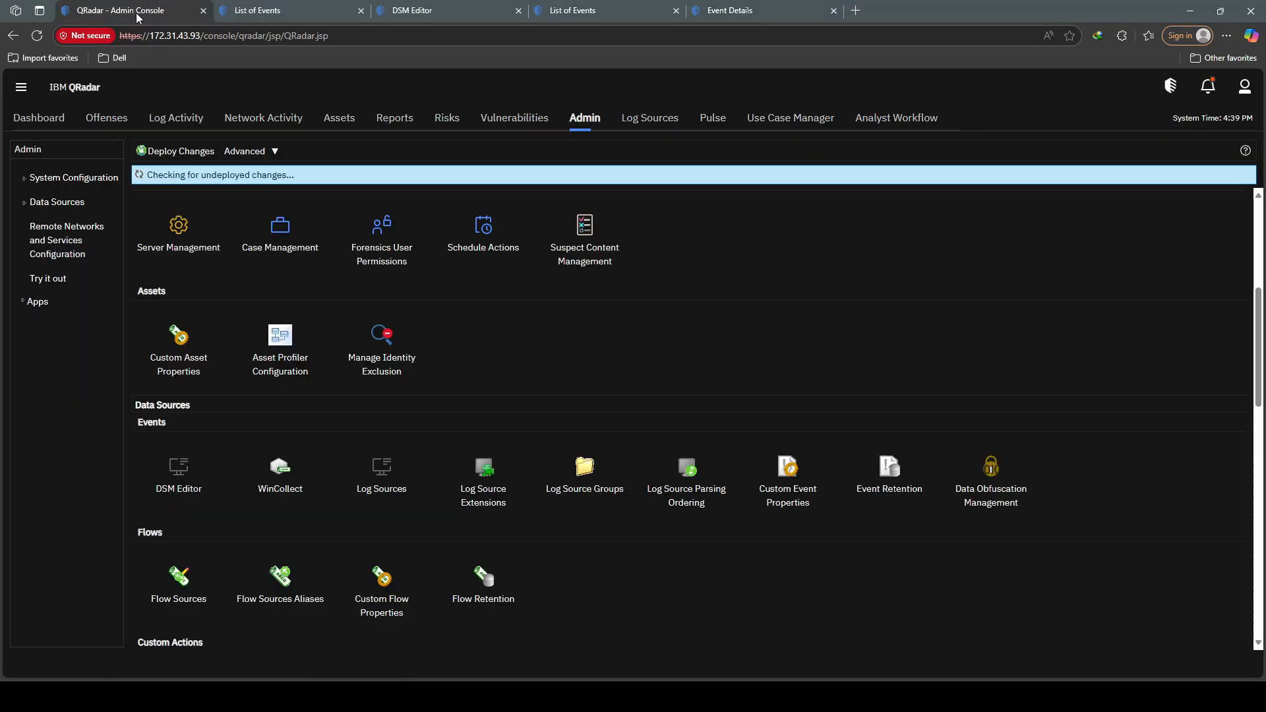
{"action": "left_click", "coordinate": [277, 151]}
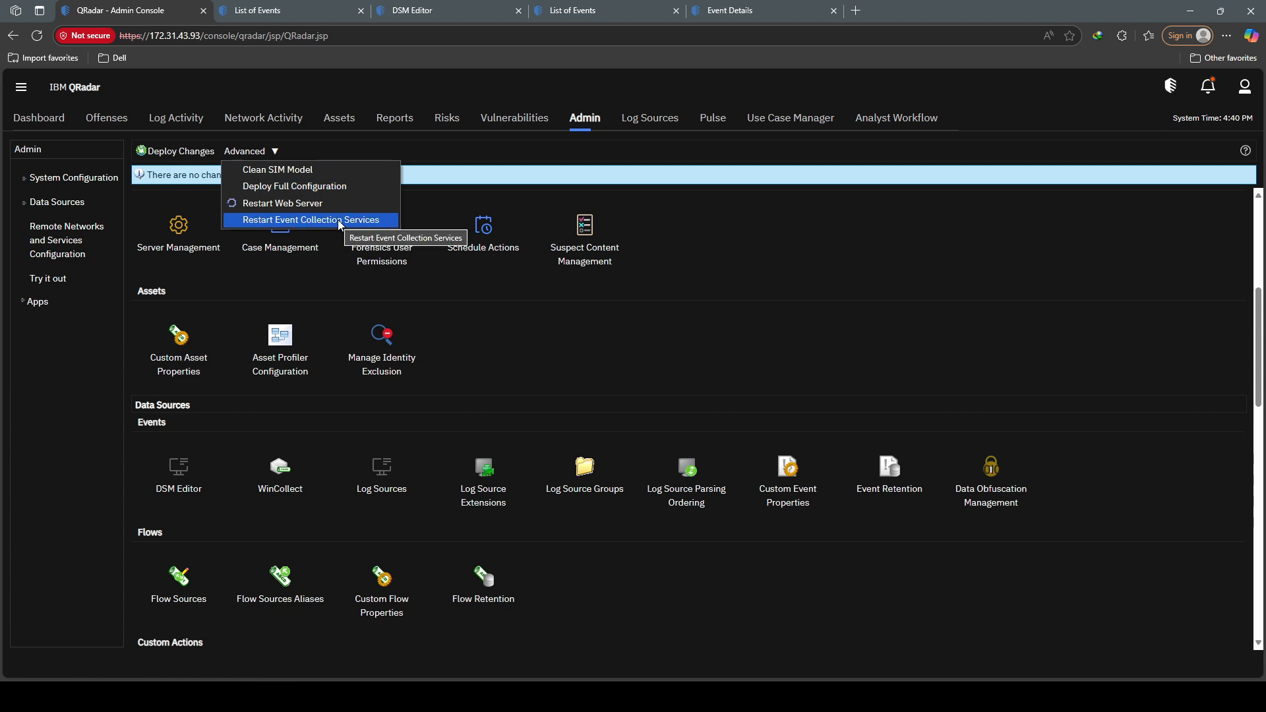
{"action": "left_click", "coordinate": [1181, 18]}
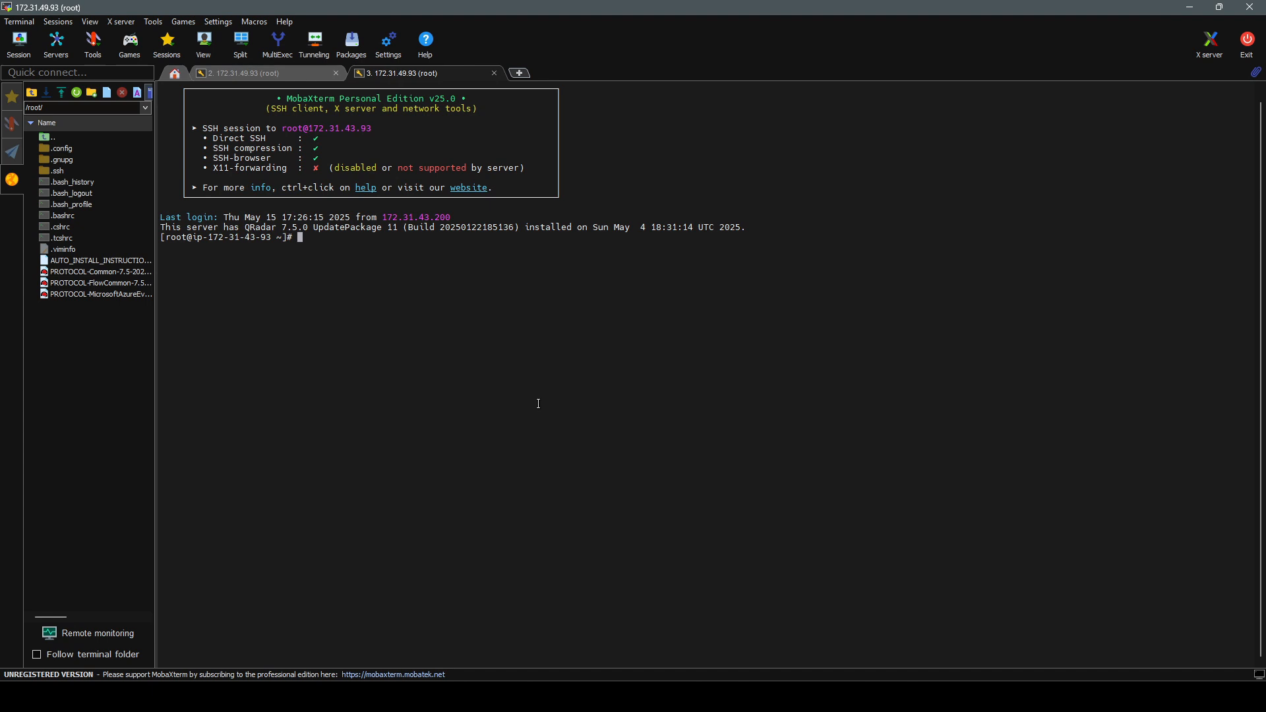
Step: Run systemctl restart ecs-ec-ingress, then systemctl status ecs-ec-ingress to confirm active (running)
{"action": "type", "text": "systemctl restart ecs-ec-ingress"}
{"action": "key", "text": "Return"}
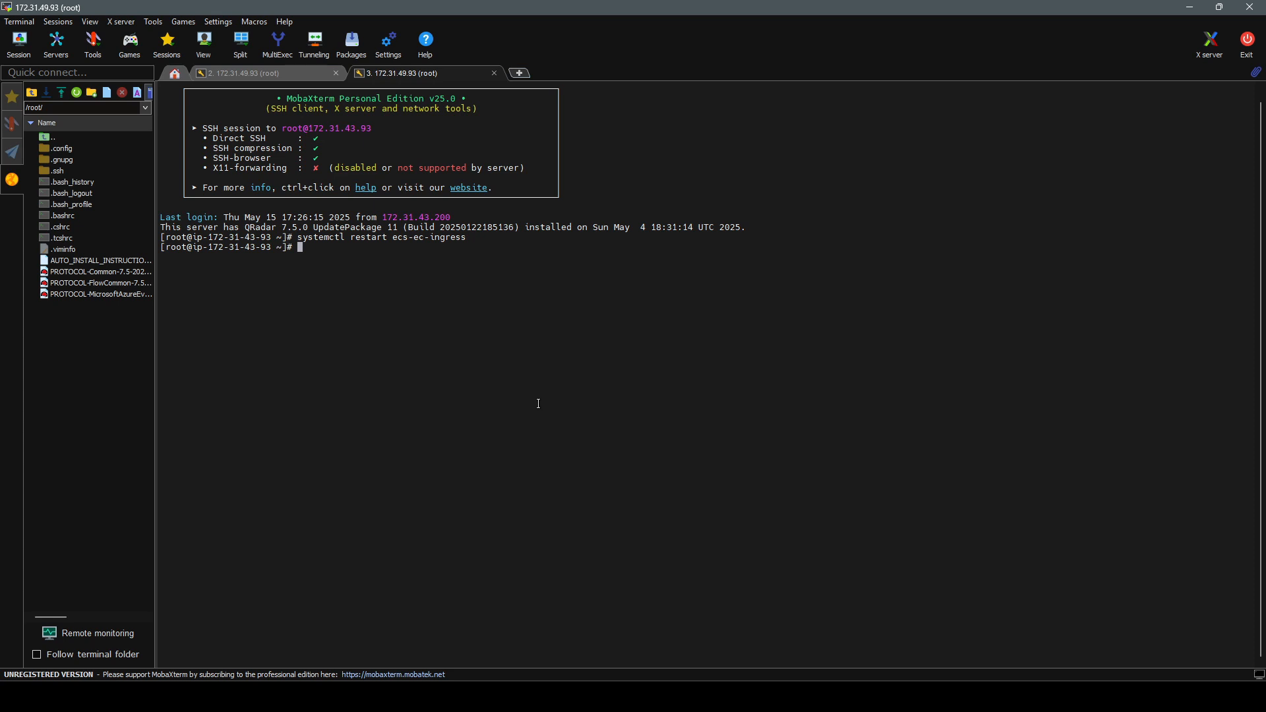
{"action": "key", "text": "Up"}
{"action": "key", "text": "Left"}
{"action": "key", "text": "Left"}
{"action": "key", "text": "Left"}
{"action": "key", "text": "Left"}
{"action": "key", "text": "Left"}
{"action": "key", "text": "Left"}
{"action": "key", "text": "Left"}
{"action": "key", "text": "Left"}
{"action": "key", "text": "Left"}
{"action": "key", "text": "Left"}
{"action": "key", "text": "Left"}
{"action": "key", "text": "Left"}
{"action": "key", "text": "Left"}
{"action": "key", "text": "Left"}
{"action": "key", "text": "Left"}
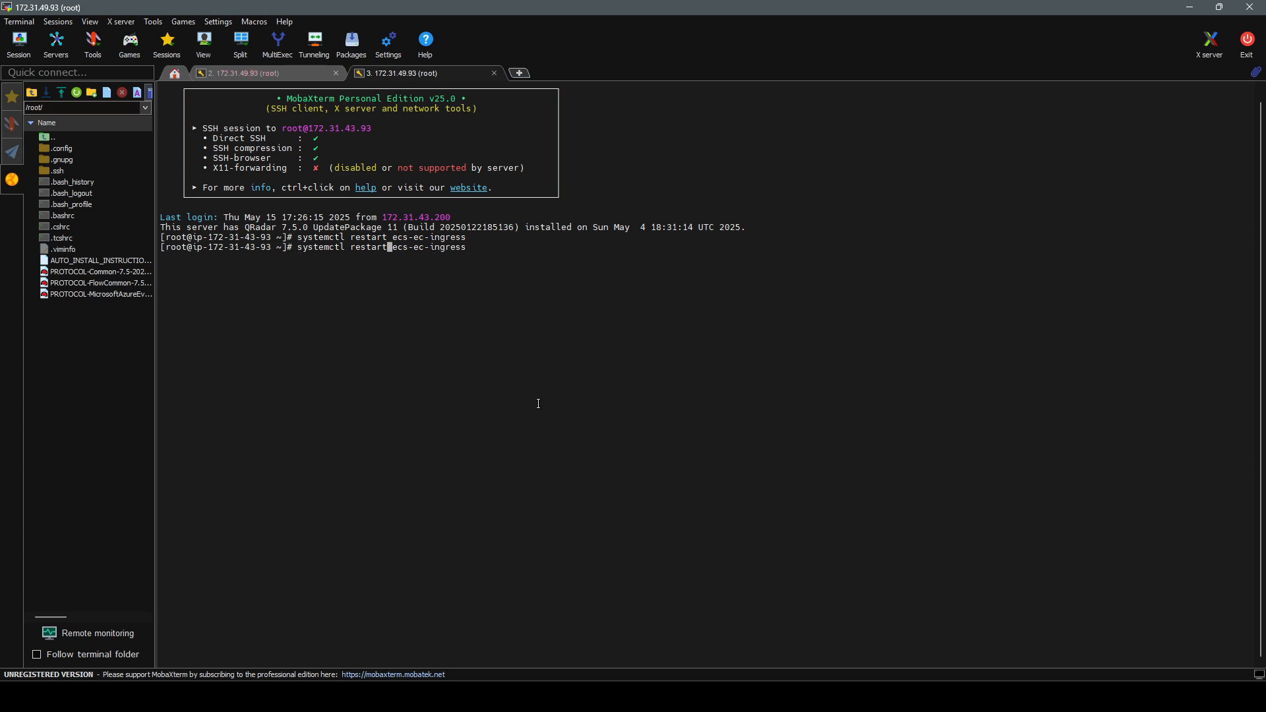
{"action": "key", "text": "BackSpace"}
{"action": "key", "text": "BackSpace"}
{"action": "key", "text": "BackSpace"}
{"action": "key", "text": "BackSpace"}
{"action": "key", "text": "BackSpace"}
{"action": "key", "text": "BackSpace"}
{"action": "key", "text": "BackSpace"}
{"action": "type", "text": "st"}
{"action": "type", "text": "tus"}
{"action": "key", "text": "BackSpace"}
{"action": "key", "text": "BackSpace"}
{"action": "key", "text": "BackSpace"}
{"action": "type", "text": "atus"}
{"action": "key", "text": "Return"}
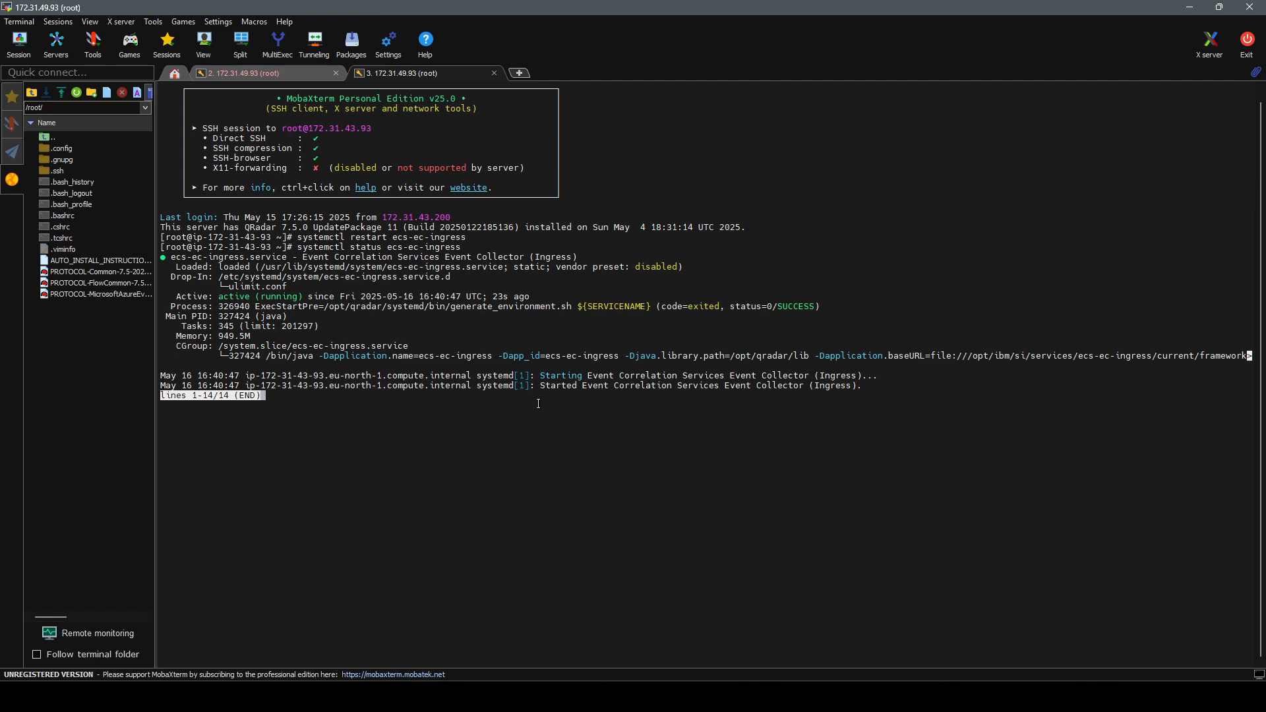
{"action": "key", "text": "q"}
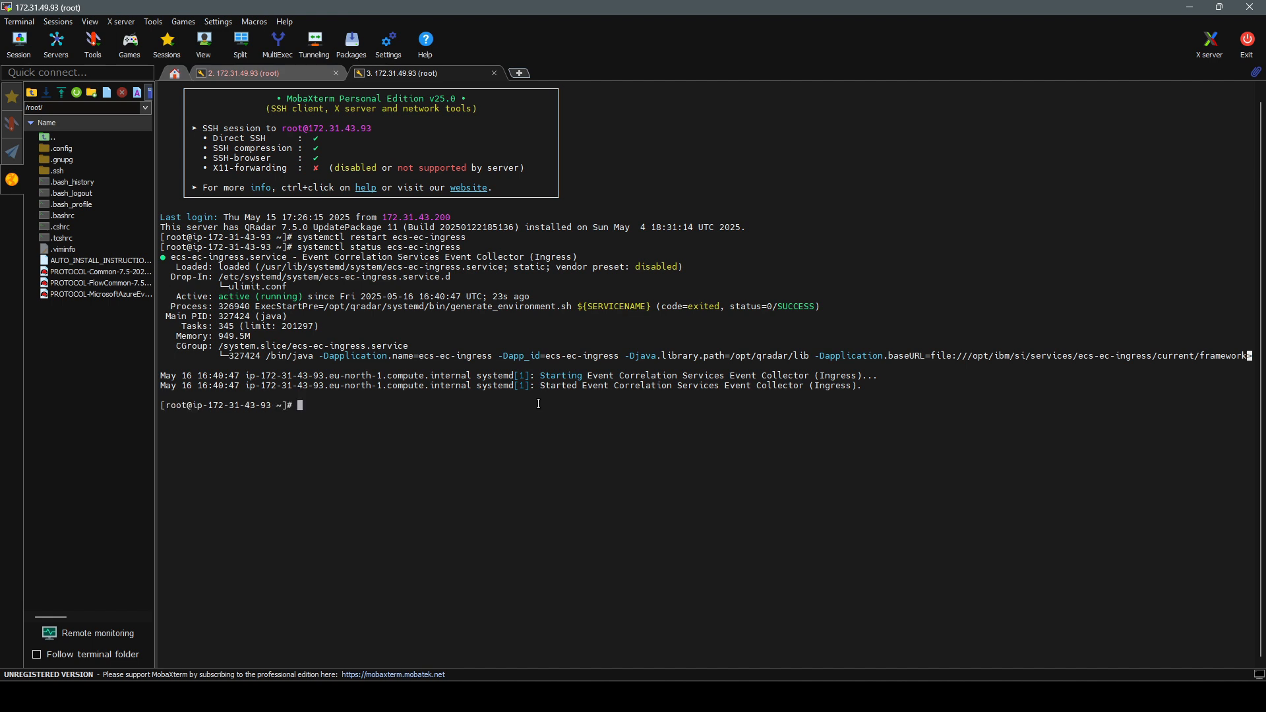
{"action": "key", "text": "Up"}
{"action": "key", "text": "Up"}
{"action": "key", "text": "Up"}
Step: Run tcpdump -i eth0 -nnv port 514 to watch SyslogTest packets arriving from 172.31.43.200
{"action": "key", "text": "Return"}
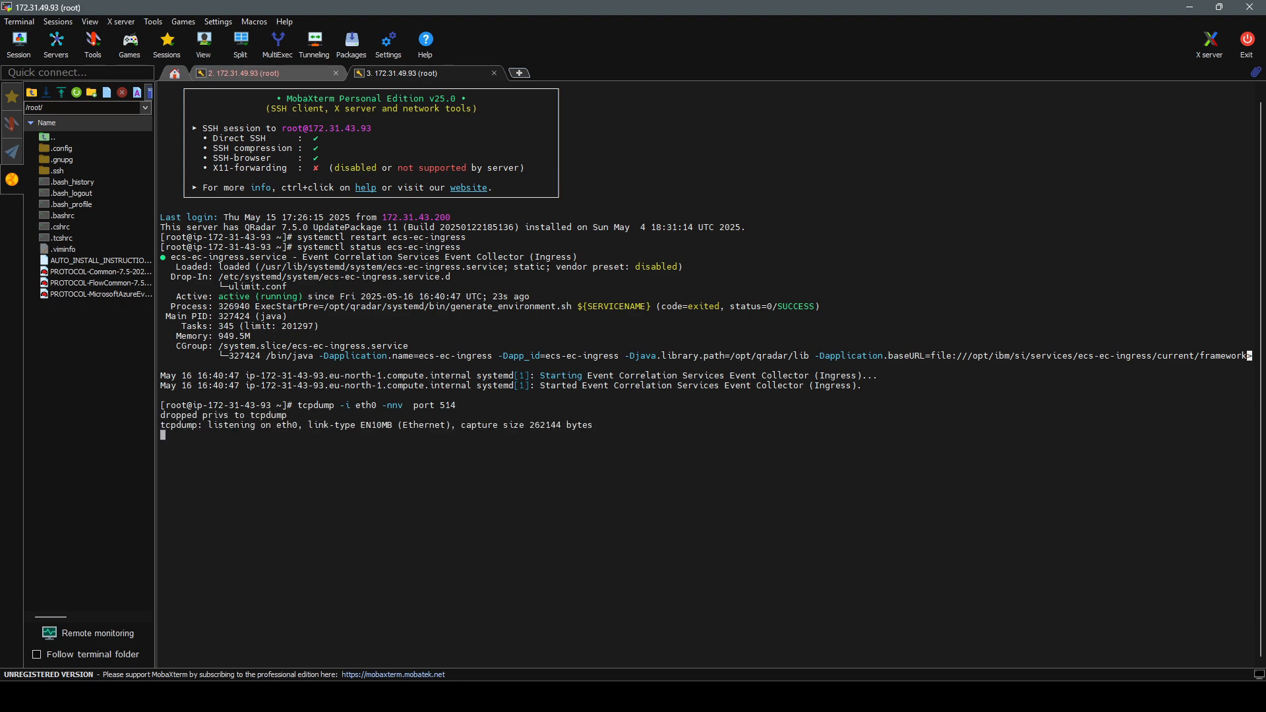